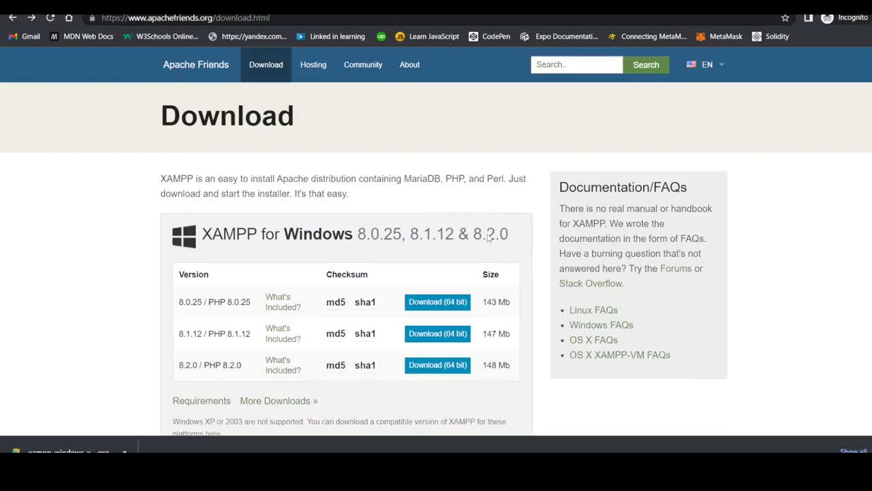
- Look over the XAMPP download page, then switch to the Downloads folder to run the installer
{"action": "scroll", "coordinate": [488, 236], "scroll_direction": "down", "scroll_amount": 1}
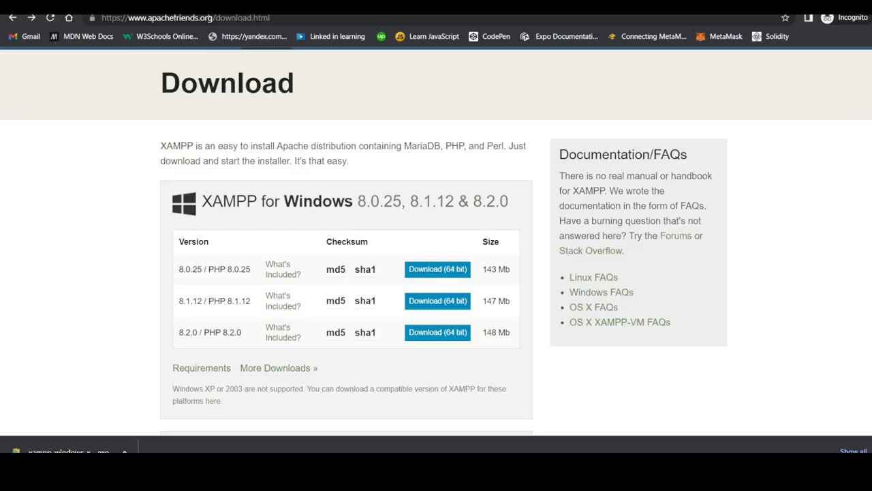
{"action": "left_click", "coordinate": [238, 18]}
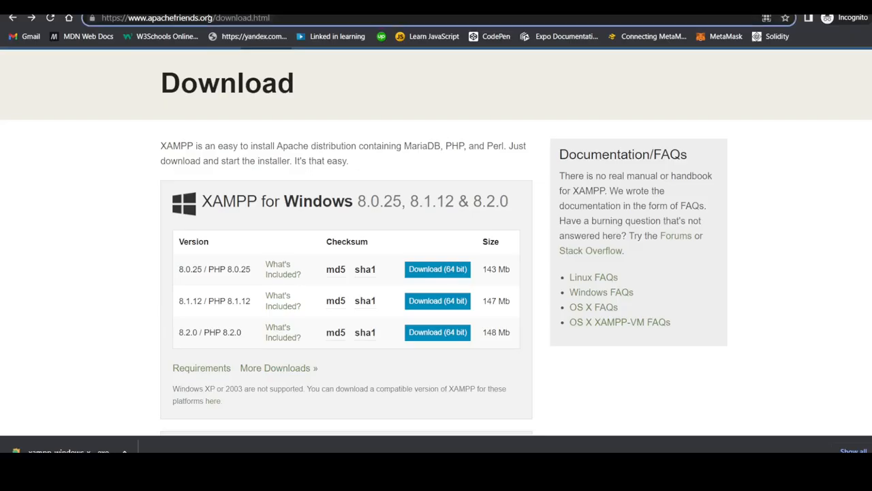
{"action": "left_click", "coordinate": [237, 18]}
{"action": "scroll", "coordinate": [259, 230], "scroll_direction": "down", "scroll_amount": 1}
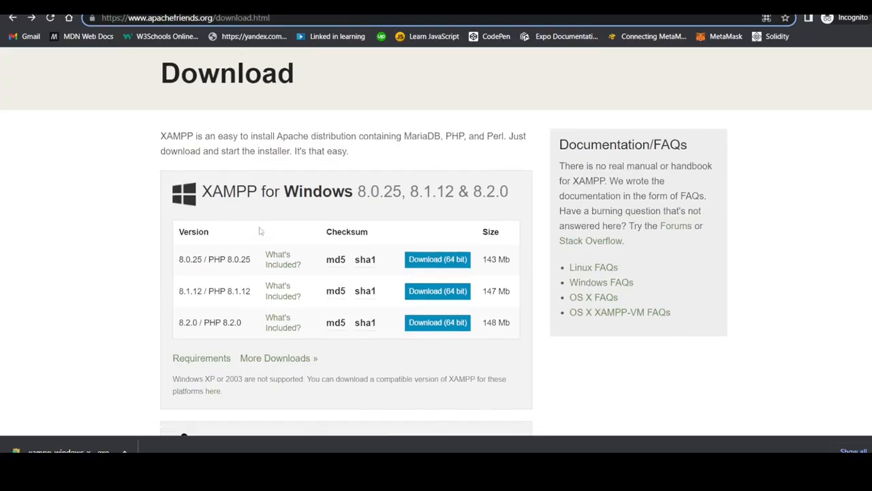
{"action": "scroll", "coordinate": [259, 231], "scroll_direction": "down", "scroll_amount": 1}
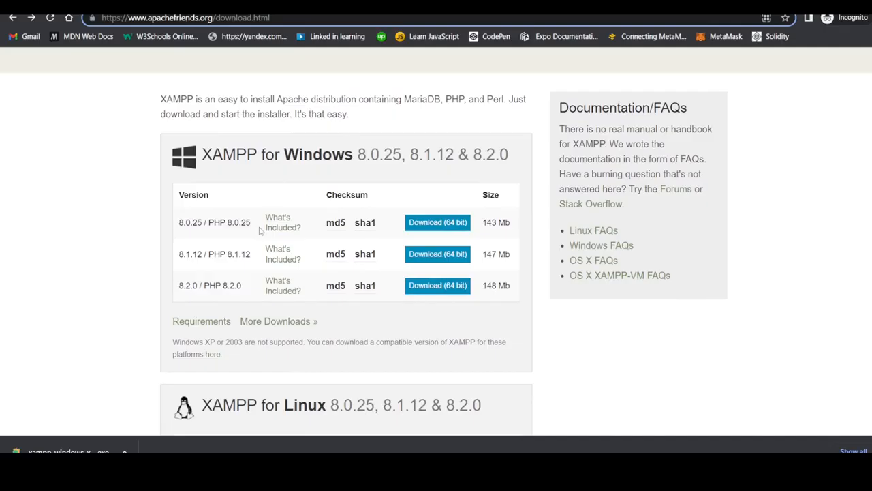
{"action": "scroll", "coordinate": [374, 266], "scroll_direction": "down", "scroll_amount": 2}
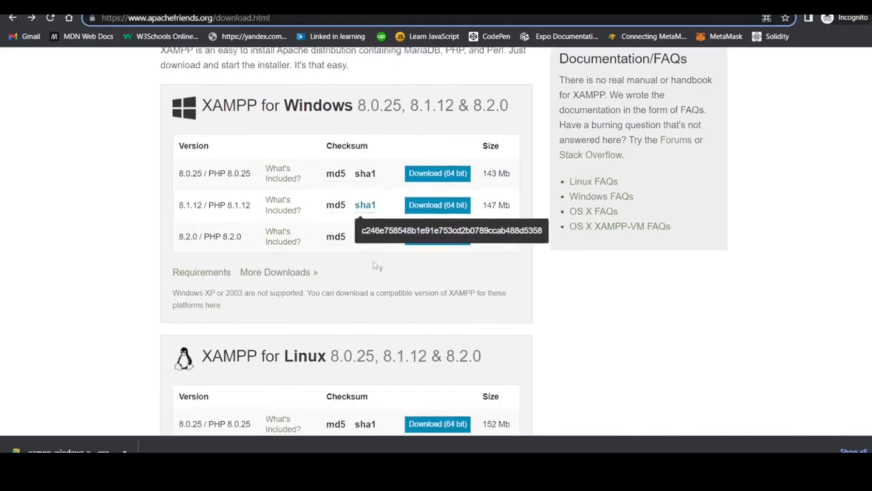
{"action": "scroll", "coordinate": [477, 304], "scroll_direction": "down", "scroll_amount": 1}
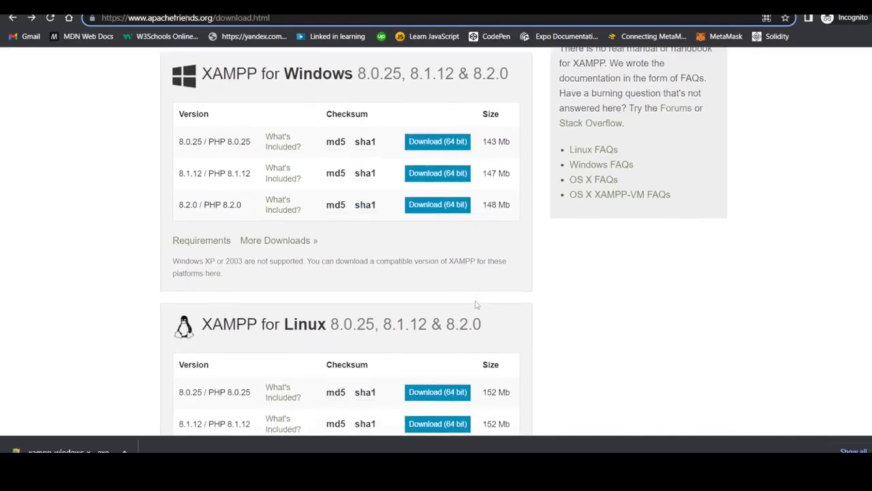
{"action": "scroll", "coordinate": [477, 305], "scroll_direction": "down", "scroll_amount": 1}
{"action": "scroll", "coordinate": [477, 305], "scroll_direction": "up", "scroll_amount": 2}
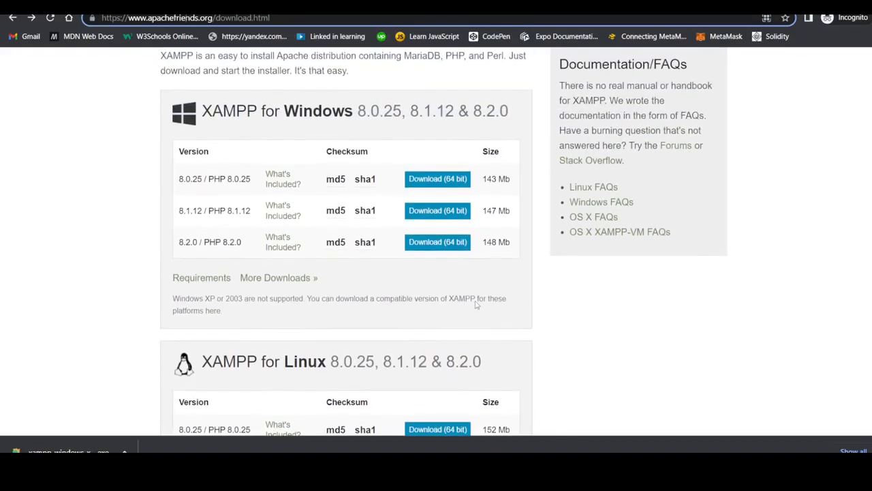
{"action": "scroll", "coordinate": [477, 305], "scroll_direction": "down", "scroll_amount": 1}
{"action": "scroll", "coordinate": [479, 307], "scroll_direction": "down", "scroll_amount": 4}
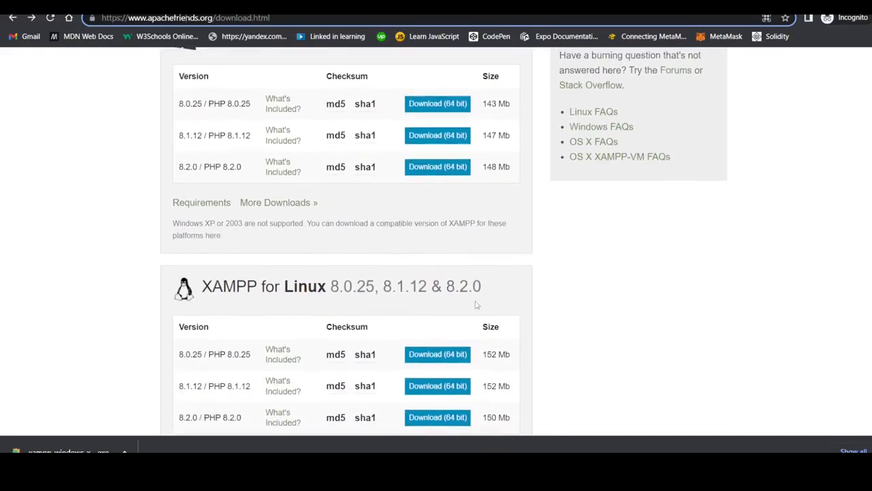
{"action": "scroll", "coordinate": [480, 306], "scroll_direction": "up", "scroll_amount": 5}
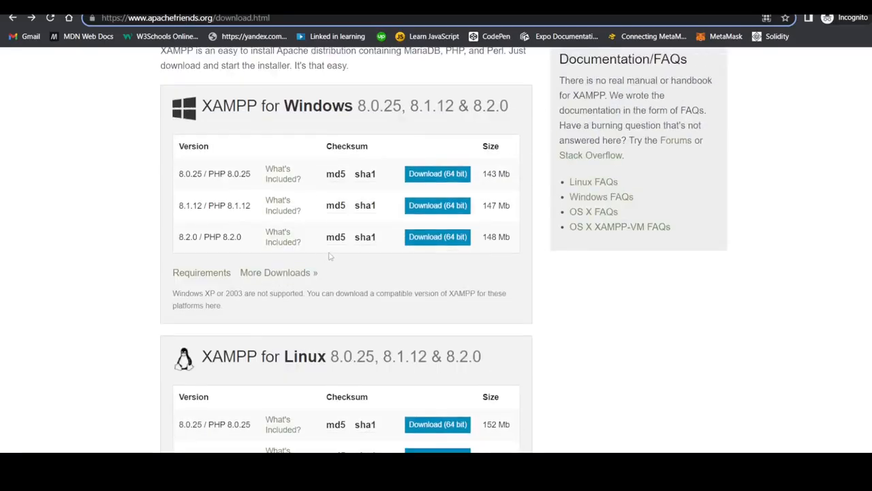
{"action": "scroll", "coordinate": [320, 261], "scroll_direction": "down", "scroll_amount": 1}
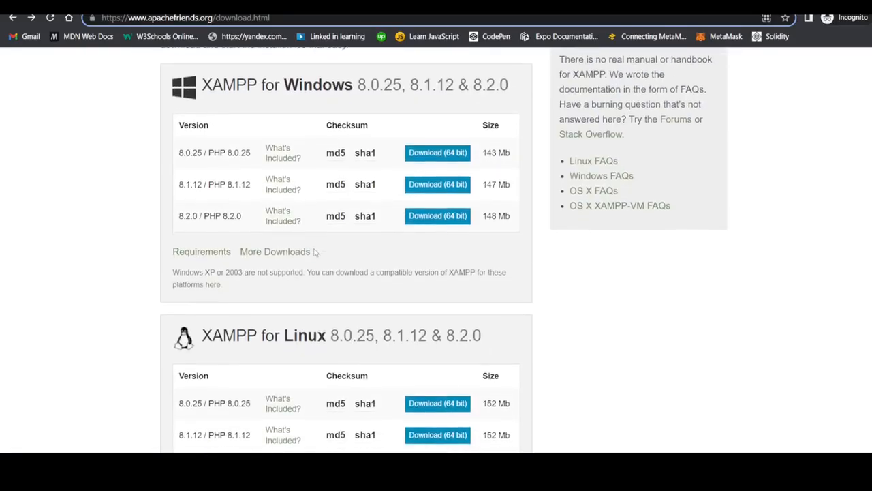
{"action": "scroll", "coordinate": [316, 253], "scroll_direction": "down", "scroll_amount": 1}
{"action": "scroll", "coordinate": [315, 253], "scroll_direction": "up", "scroll_amount": 1}
{"action": "scroll", "coordinate": [316, 252], "scroll_direction": "up", "scroll_amount": 2}
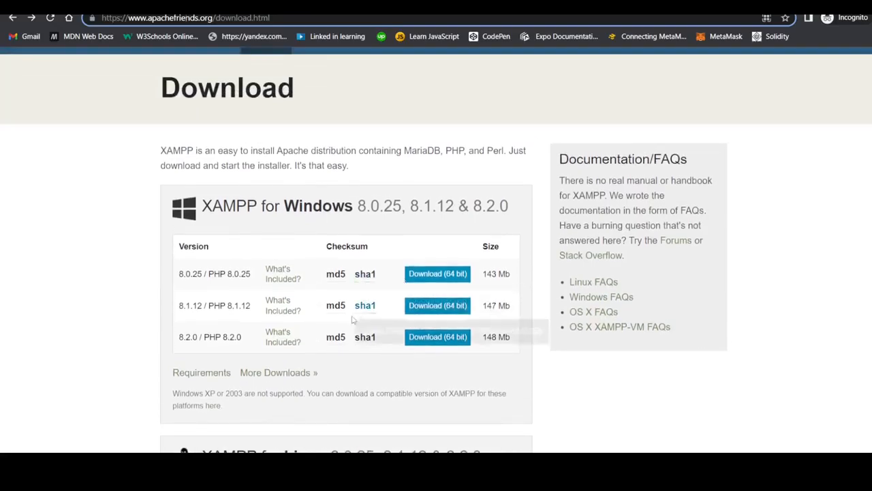
{"action": "mouse_move", "coordinate": [348, 338]}
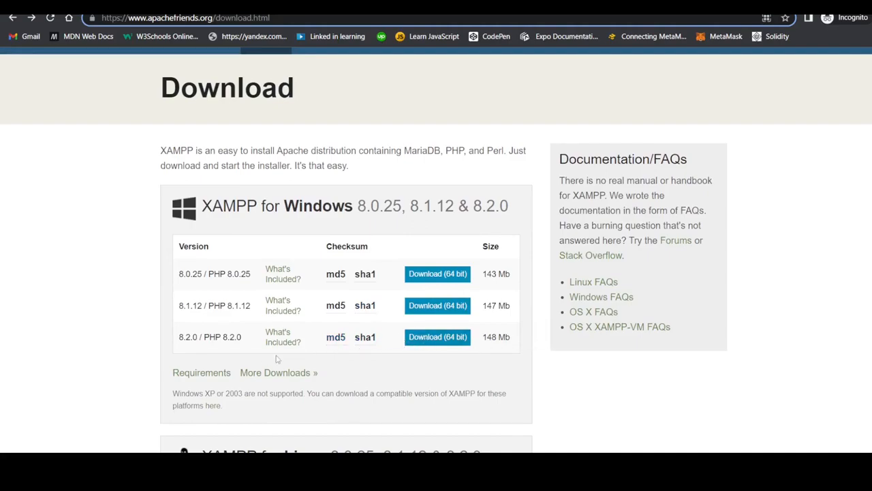
{"action": "scroll", "coordinate": [277, 360], "scroll_direction": "down", "scroll_amount": 1}
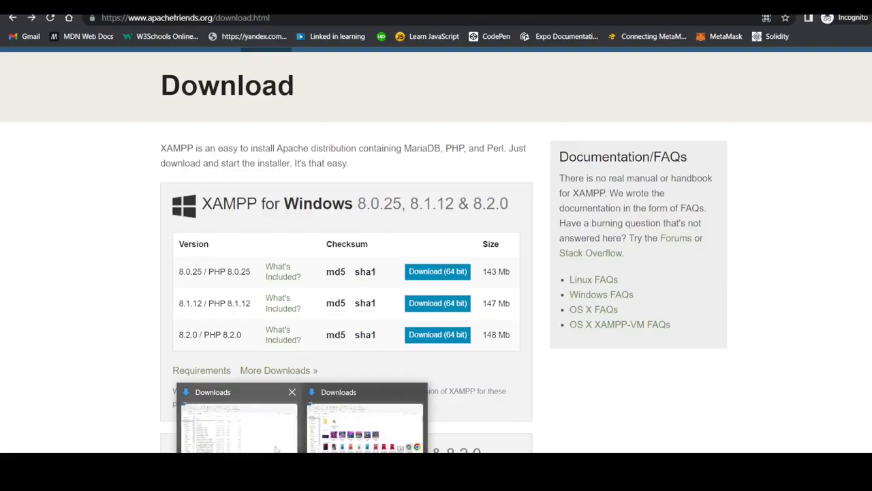
{"action": "left_click", "coordinate": [277, 448]}
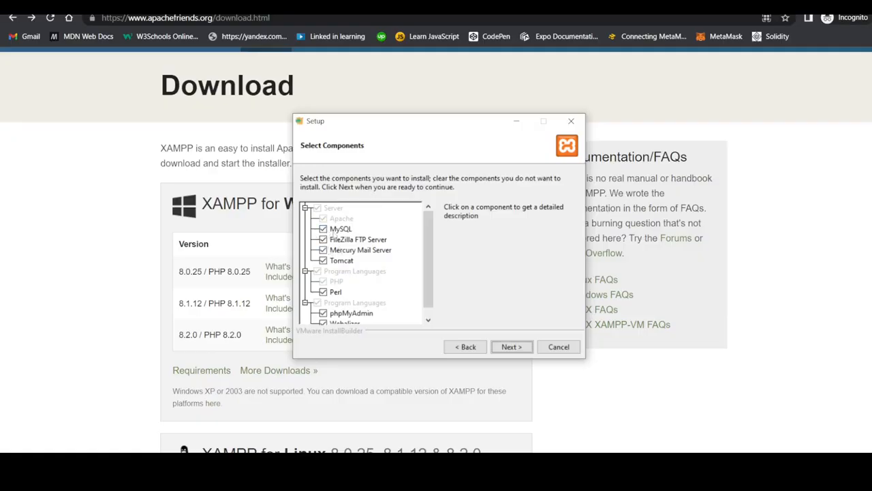
- Untick FileZilla, Mercury, Tomcat, Perl, Webalizer and Fake Sendmail in Select Components and continue
{"action": "left_click", "coordinate": [323, 239]}
{"action": "left_click", "coordinate": [323, 250]}
{"action": "left_click", "coordinate": [324, 260]}
{"action": "left_click", "coordinate": [323, 292]}
{"action": "scroll", "coordinate": [325, 292], "scroll_direction": "down", "scroll_amount": 1}
{"action": "scroll", "coordinate": [325, 292], "scroll_direction": "down", "scroll_amount": 1}
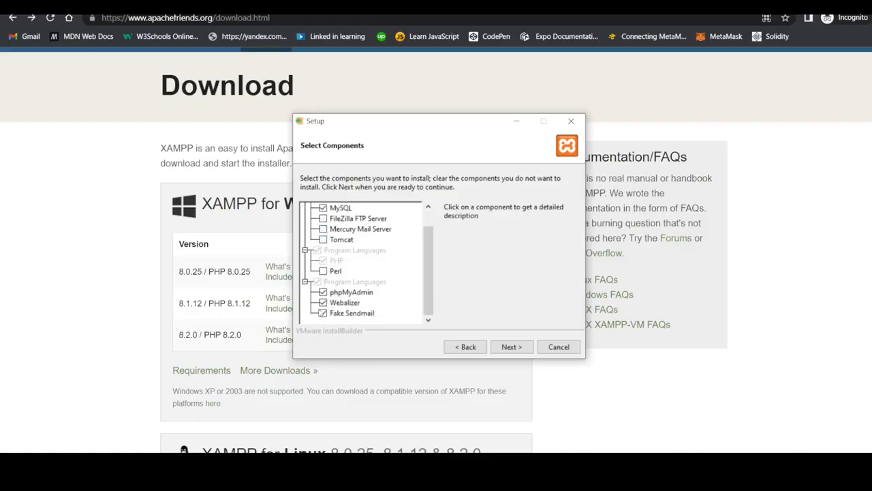
{"action": "left_click", "coordinate": [323, 302]}
{"action": "left_click", "coordinate": [323, 313]}
{"action": "scroll", "coordinate": [375, 269], "scroll_direction": "up", "scroll_amount": 2}
{"action": "scroll", "coordinate": [374, 269], "scroll_direction": "down", "scroll_amount": 2}
{"action": "left_click", "coordinate": [511, 347]}
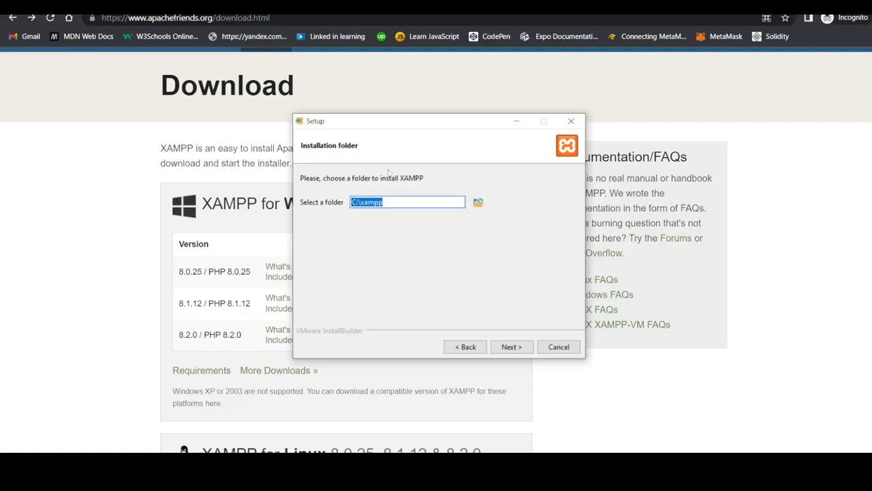
- Accept C:\xampp and English, run the installation, and finish with the Control Panel launching
{"action": "left_click", "coordinate": [512, 347]}
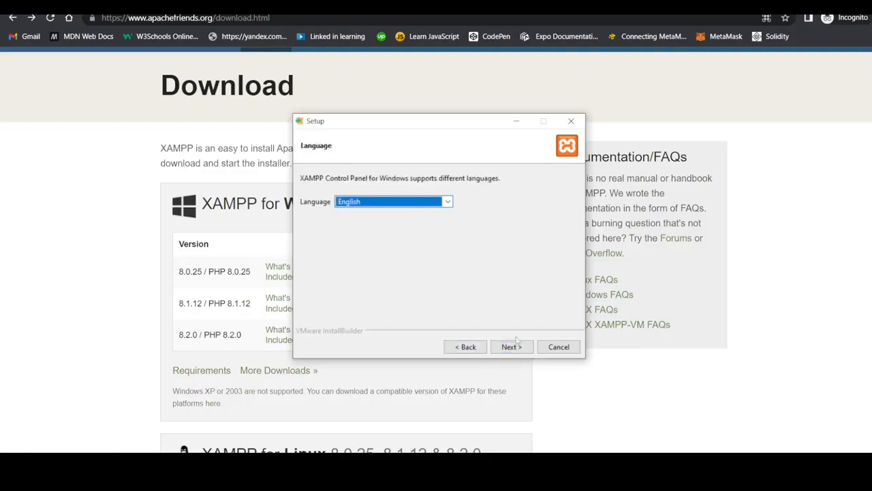
{"action": "left_click", "coordinate": [511, 347]}
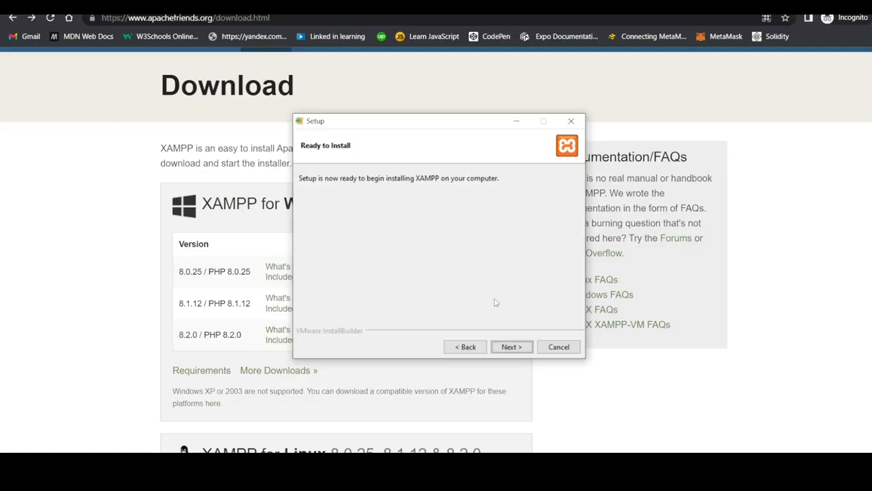
{"action": "left_click", "coordinate": [512, 347]}
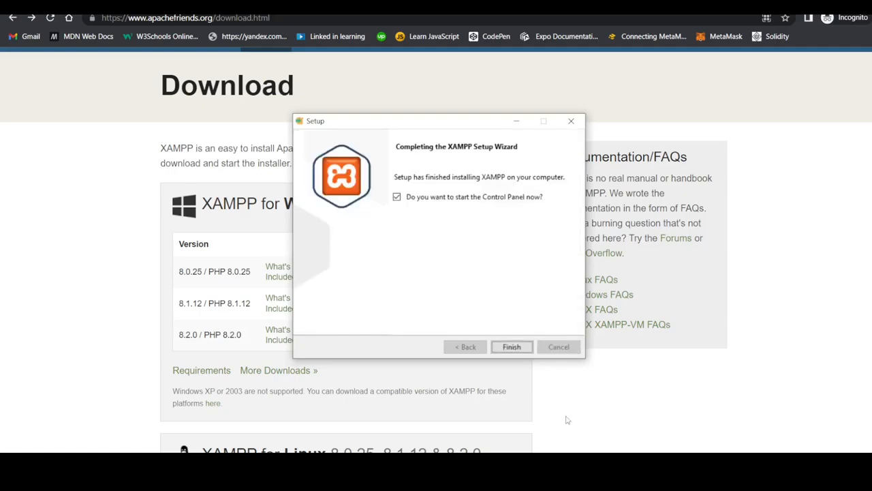
{"action": "left_click", "coordinate": [512, 347]}
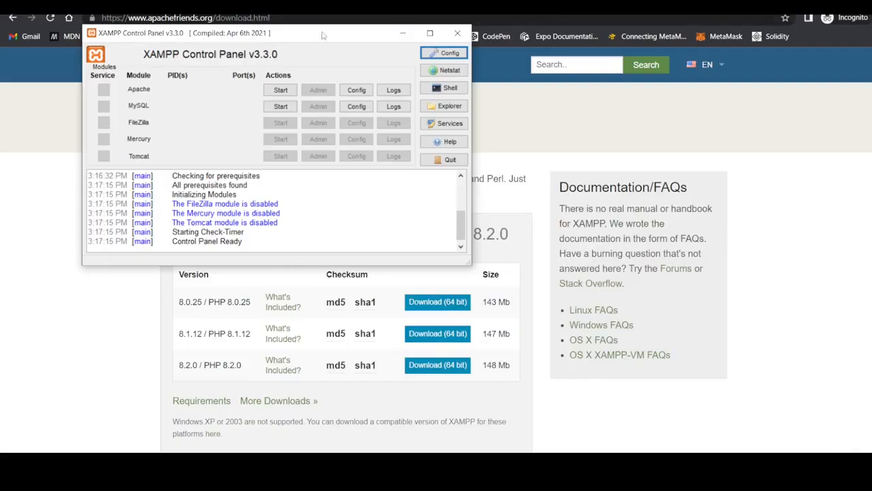
- Move the Control Panel window aside and start the Apache and MySQL servers
{"action": "left_click_drag", "start_coordinate": [325, 36], "coordinate": [382, 63]}
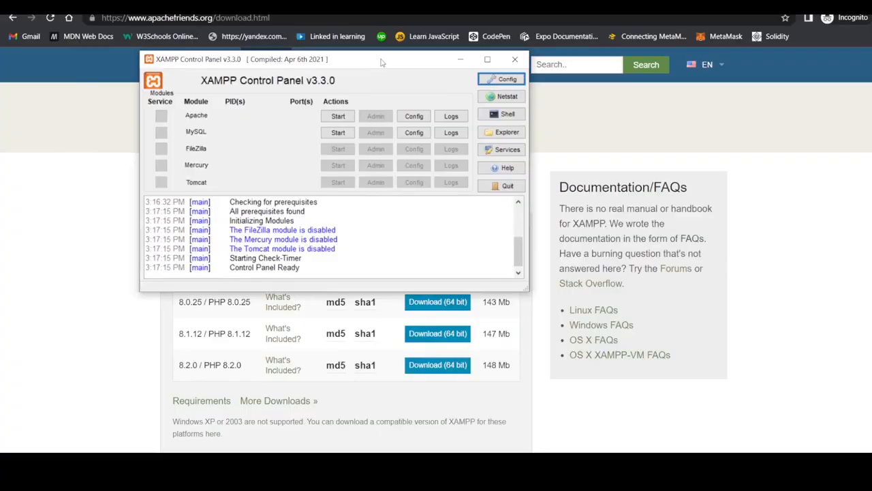
{"action": "left_click", "coordinate": [341, 119]}
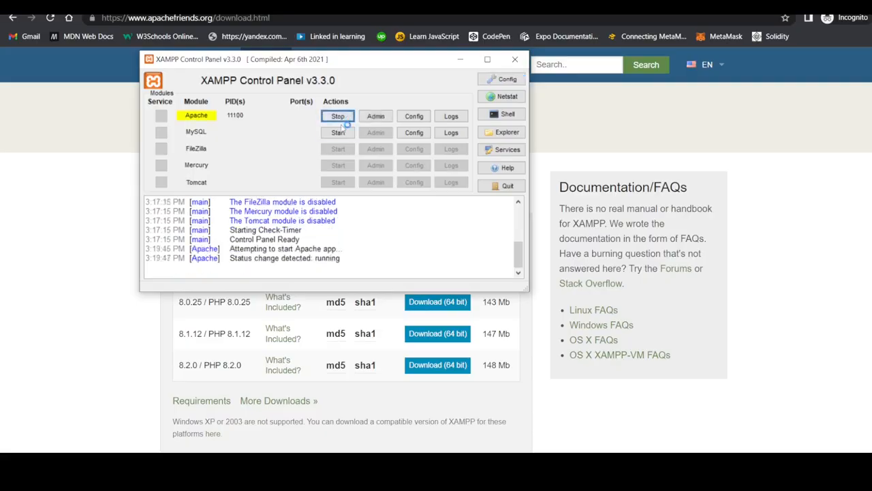
{"action": "left_click", "coordinate": [342, 133]}
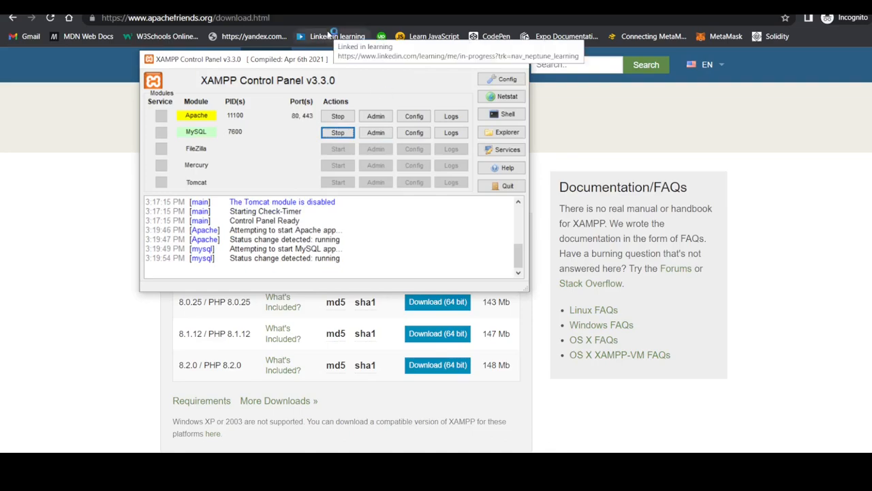
- Load localhost in a new Incognito tab
{"action": "left_click", "coordinate": [341, 6]}
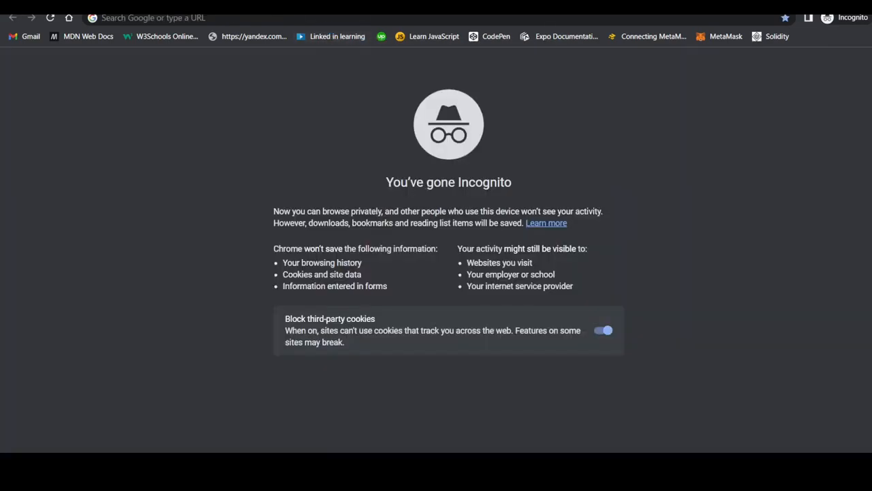
{"action": "left_click", "coordinate": [172, 18]}
{"action": "type", "text": "loca"}
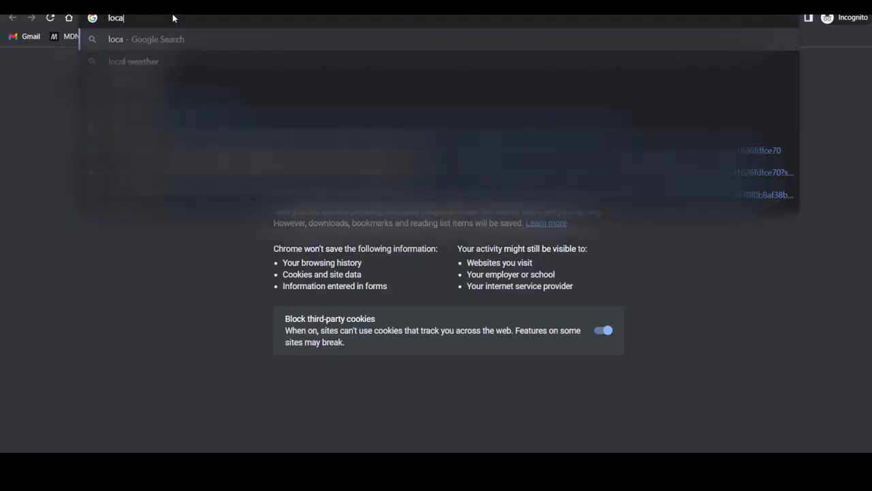
{"action": "type", "text": "lhi"}
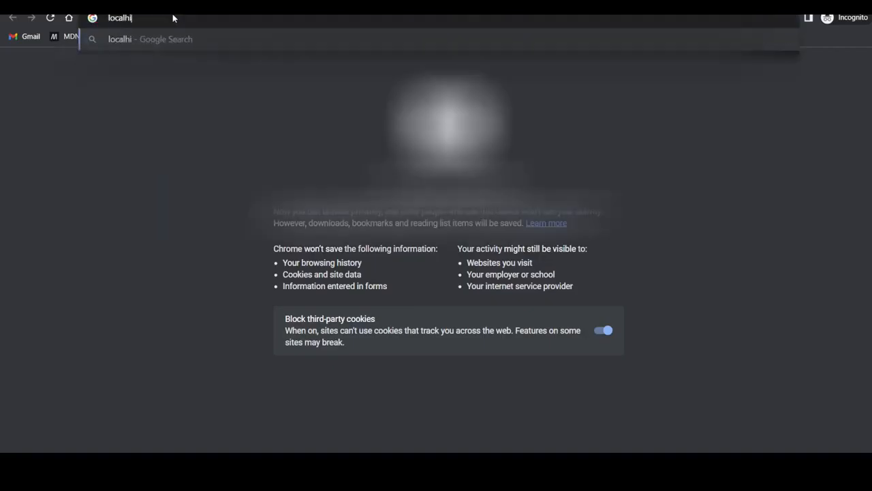
{"action": "key", "text": "BackSpace"}
{"action": "type", "text": "ost"}
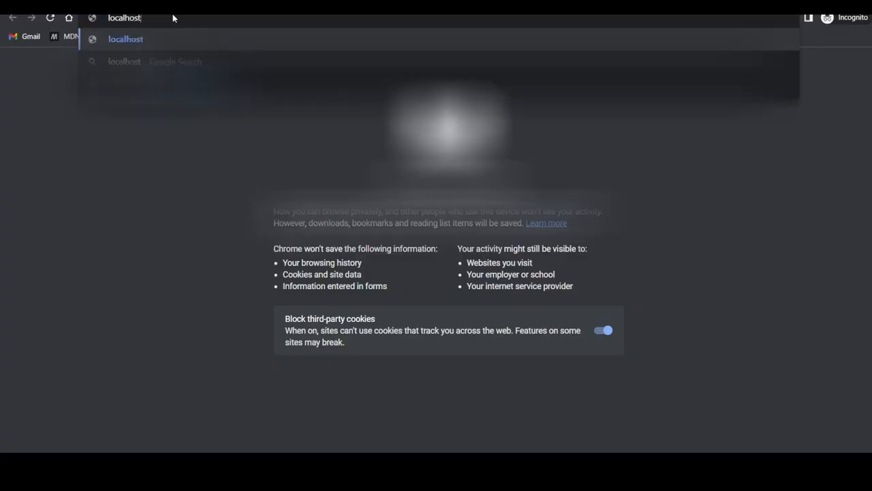
{"action": "key", "text": "Return"}
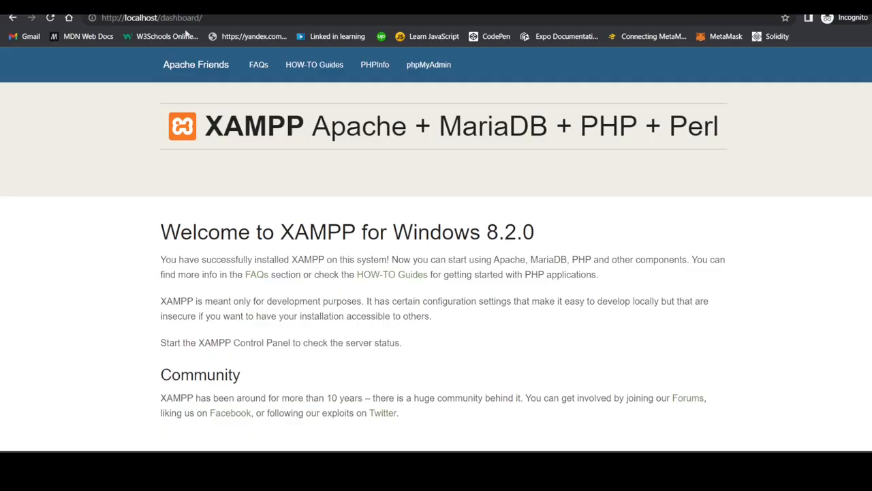
- Scroll through the XAMPP dashboard, check the Control Panel, and return to the dashboard
{"action": "scroll", "coordinate": [248, 209], "scroll_direction": "down", "scroll_amount": 2}
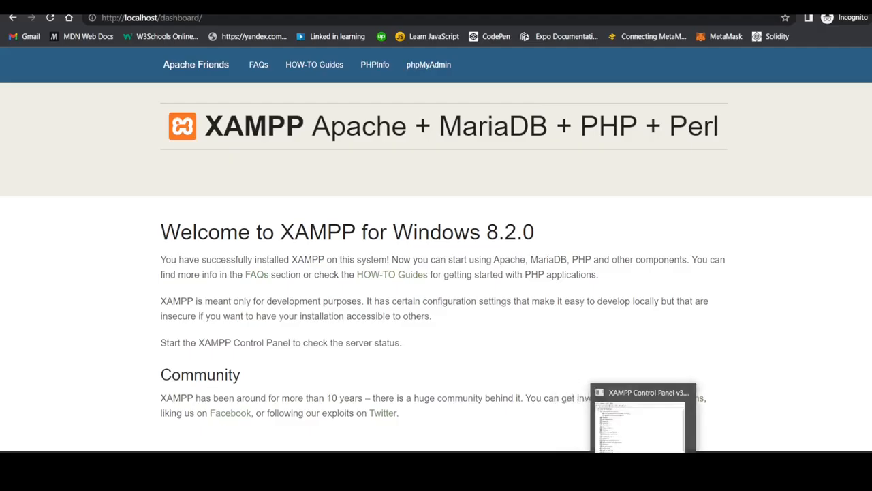
{"action": "mouse_move", "coordinate": [670, 430]}
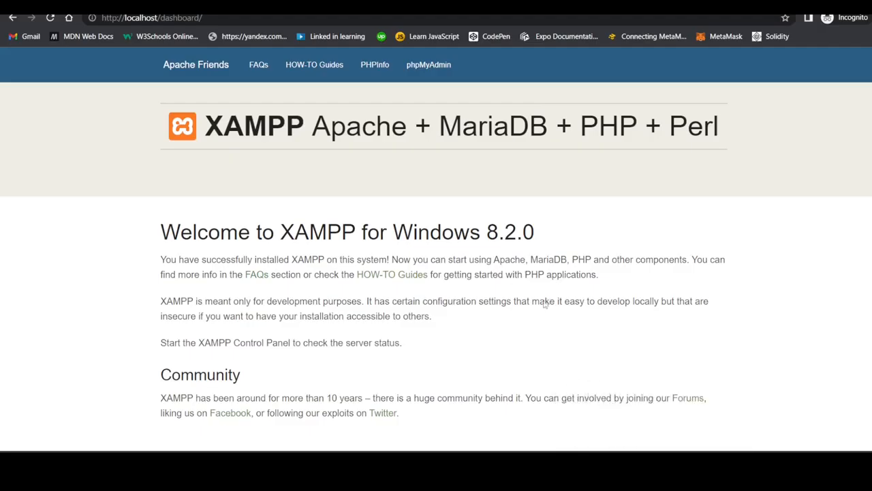
{"action": "scroll", "coordinate": [403, 214], "scroll_direction": "down", "scroll_amount": 1}
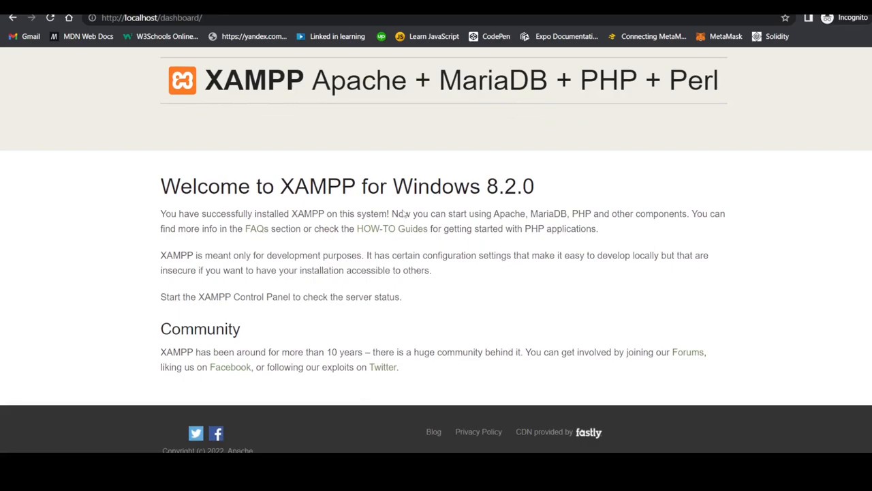
{"action": "left_click", "coordinate": [458, 467]}
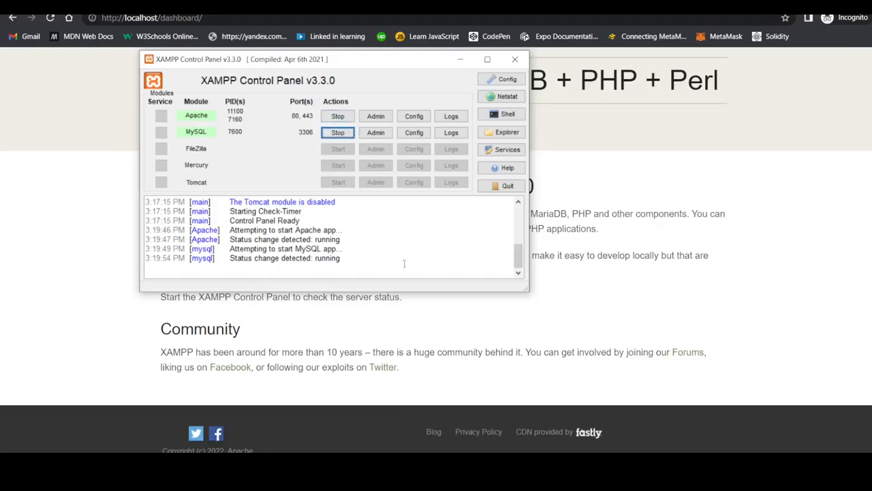
{"action": "left_click", "coordinate": [680, 471]}
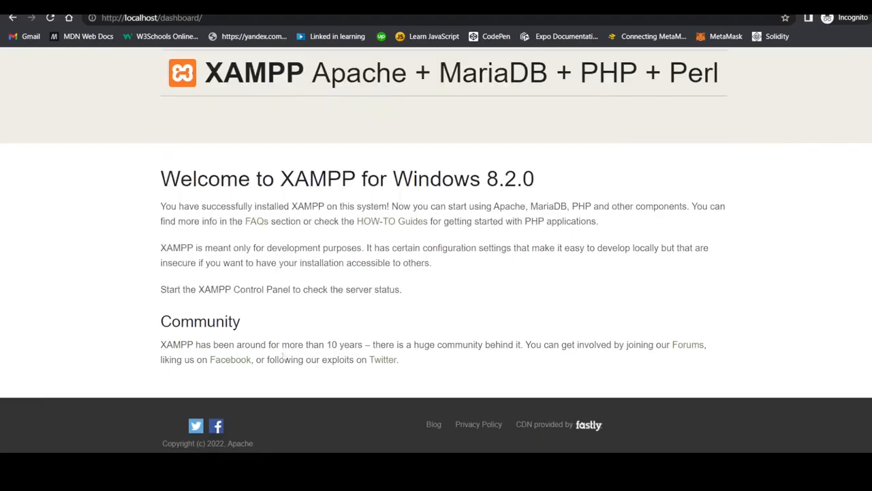
{"action": "scroll", "coordinate": [239, 305], "scroll_direction": "down", "scroll_amount": 1}
{"action": "scroll", "coordinate": [239, 304], "scroll_direction": "up", "scroll_amount": 1}
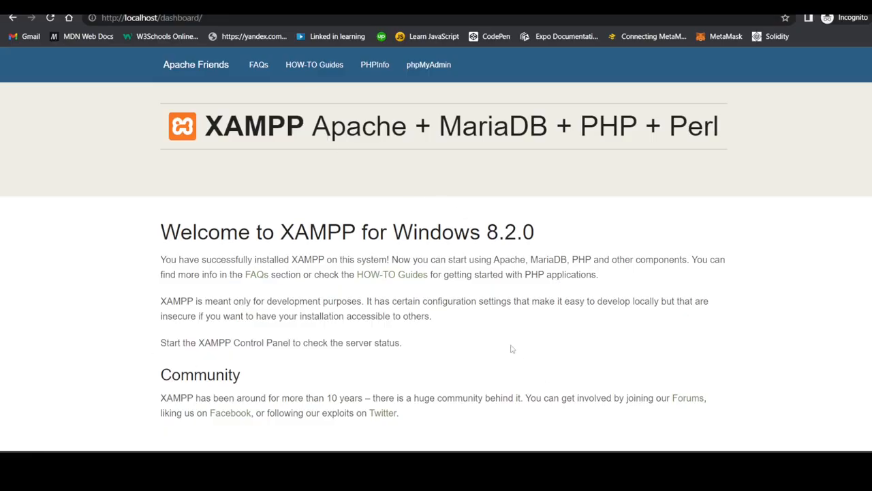
{"action": "scroll", "coordinate": [374, 240], "scroll_direction": "down", "scroll_amount": 1}
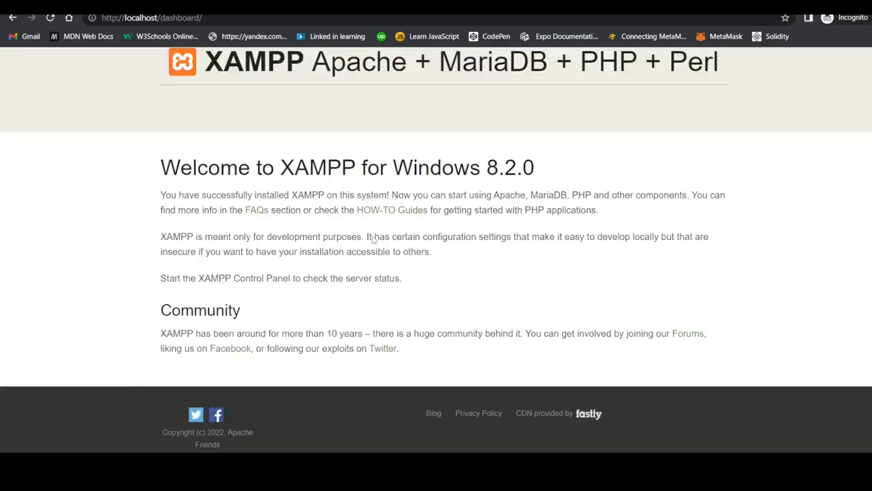
{"action": "scroll", "coordinate": [374, 239], "scroll_direction": "up", "scroll_amount": 1}
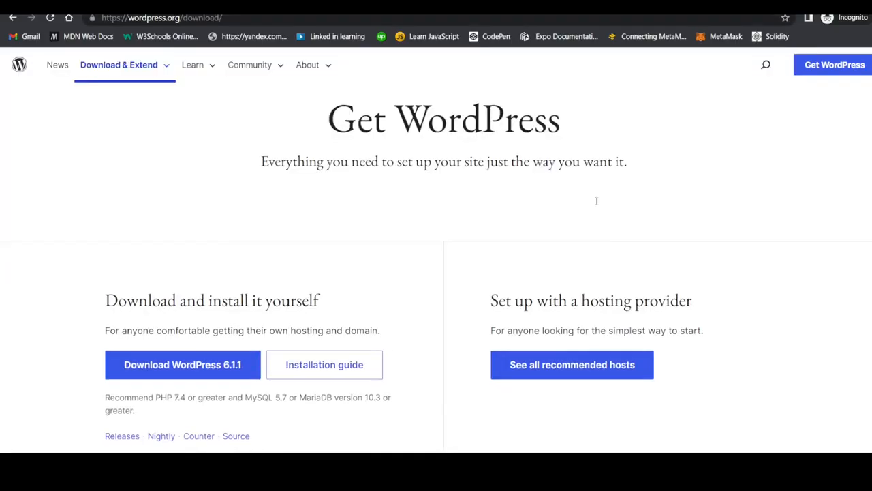
- Go to Get WordPress on wordpress.org and download the WordPress 6.1.1 zip
{"action": "scroll", "coordinate": [596, 201], "scroll_direction": "down", "scroll_amount": 2}
{"action": "scroll", "coordinate": [596, 205], "scroll_direction": "up", "scroll_amount": 2}
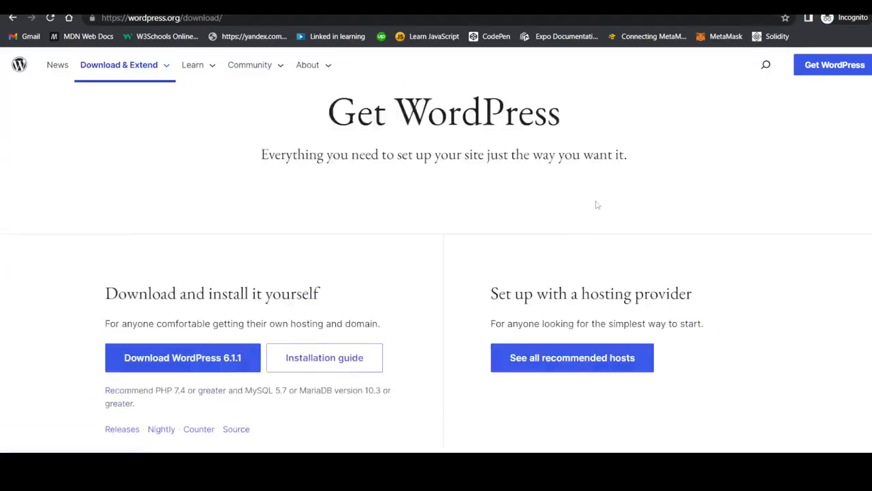
{"action": "left_click", "coordinate": [832, 66]}
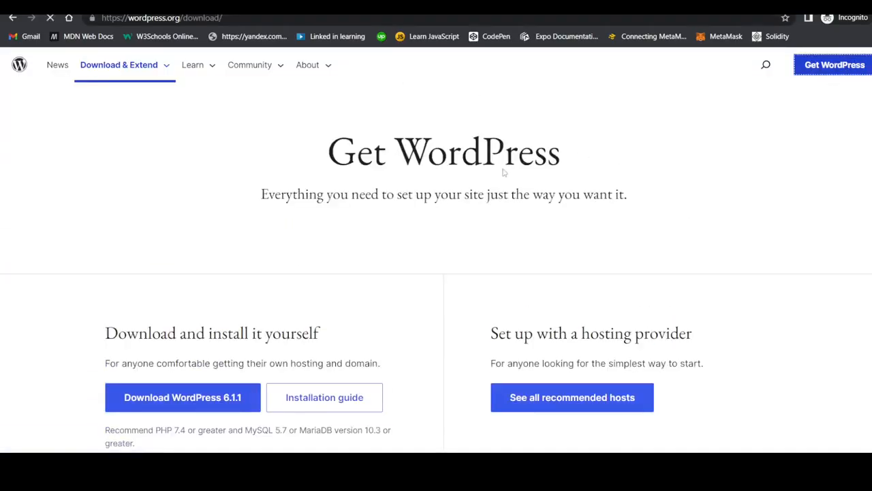
{"action": "scroll", "coordinate": [336, 228], "scroll_direction": "down", "scroll_amount": 2}
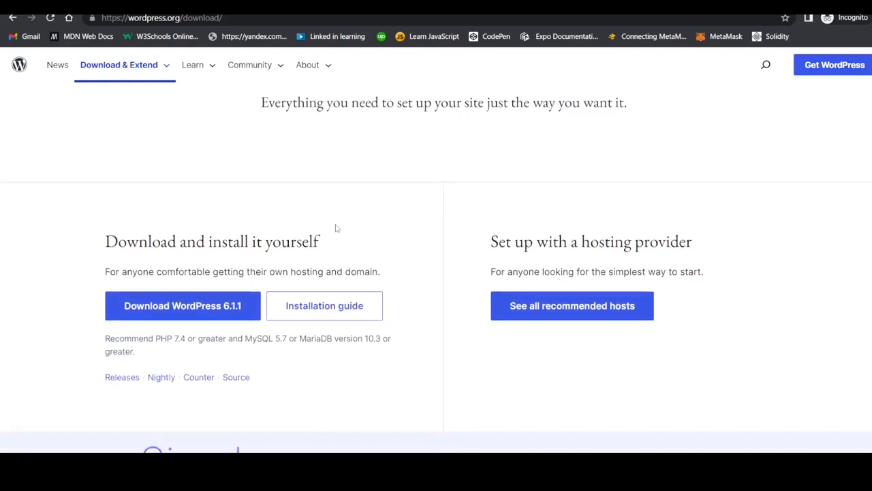
{"action": "scroll", "coordinate": [171, 266], "scroll_direction": "down", "scroll_amount": 1}
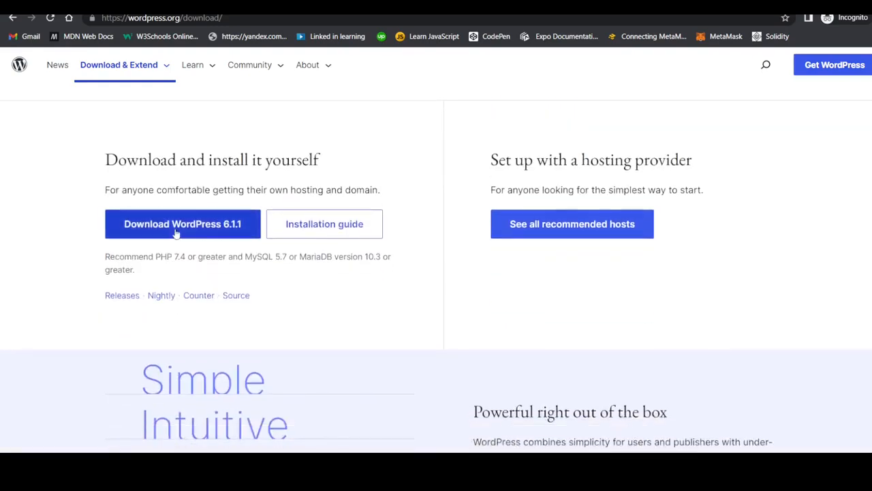
{"action": "left_click", "coordinate": [176, 233]}
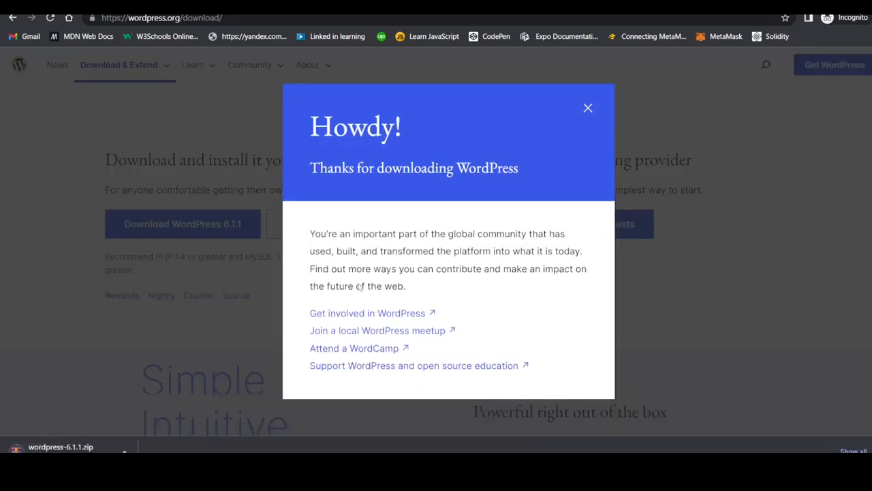
{"action": "scroll", "coordinate": [354, 231], "scroll_direction": "down", "scroll_amount": 1}
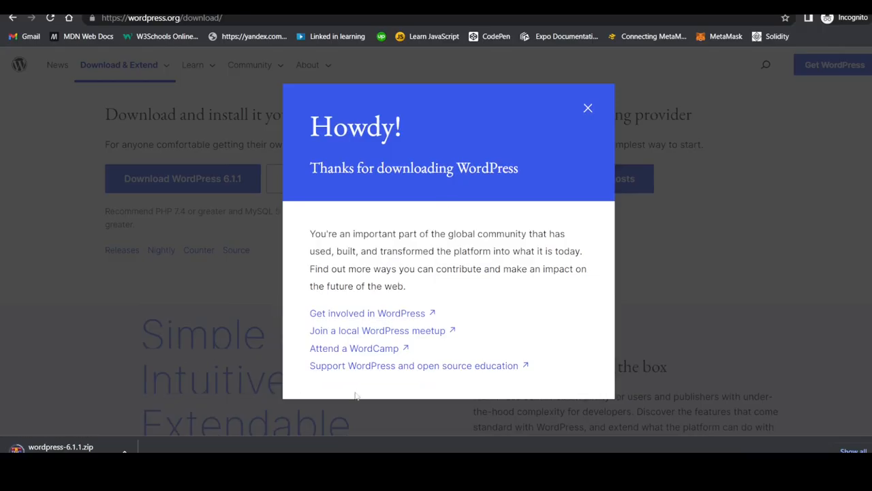
{"action": "scroll", "coordinate": [434, 297], "scroll_direction": "down", "scroll_amount": 1}
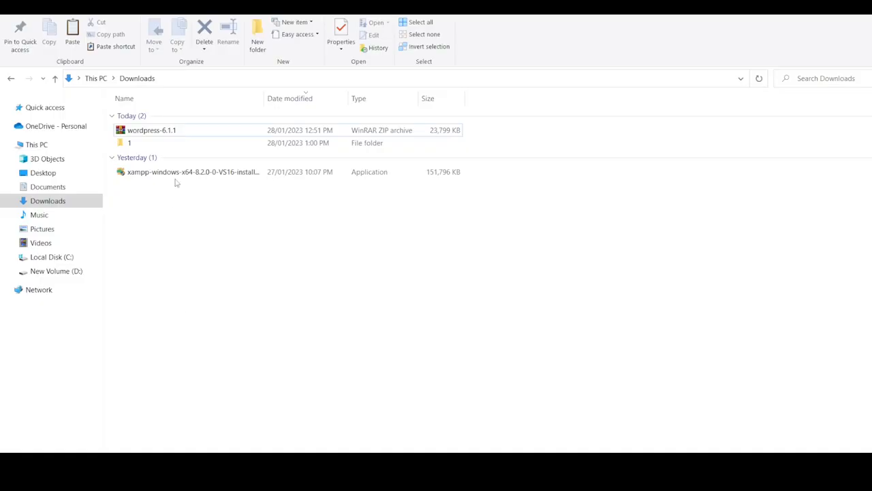
- Extract wordpress-6.1.1.zip here in Downloads, select the wordpress folder, and go to Local Disk (C:)
{"action": "double_click", "coordinate": [169, 129]}
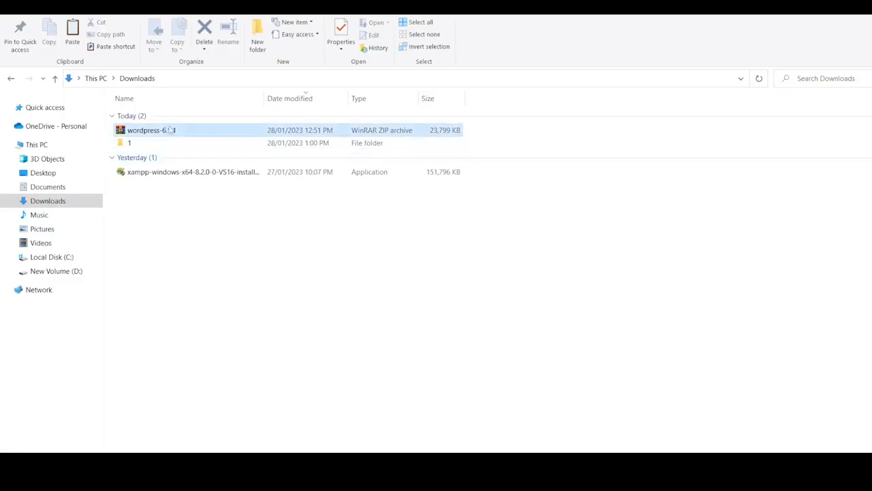
{"action": "right_click", "coordinate": [170, 130]}
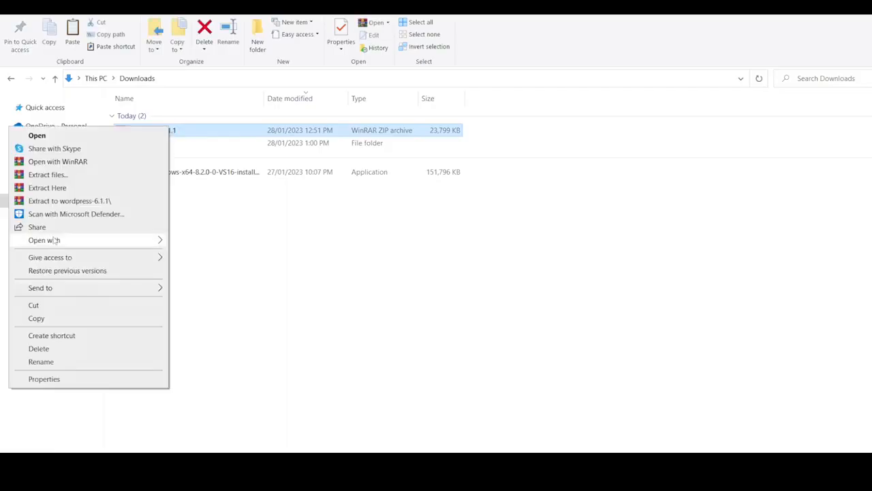
{"action": "left_click", "coordinate": [73, 187]}
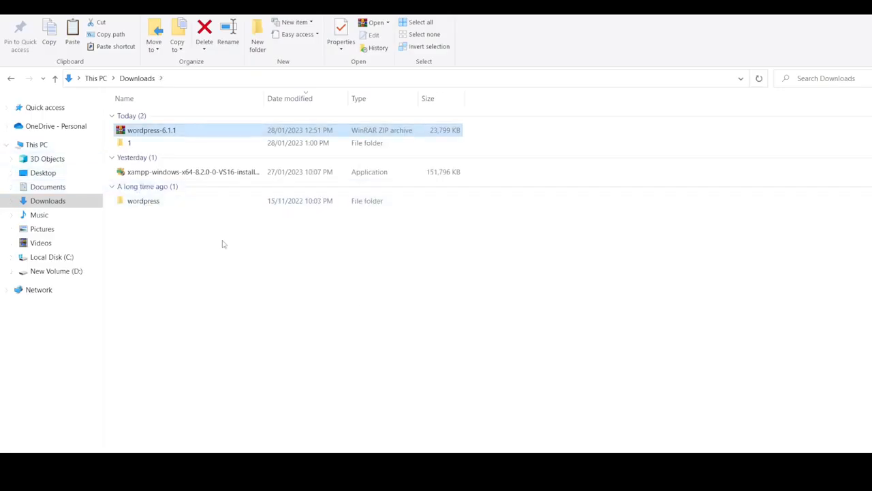
{"action": "left_click", "coordinate": [164, 207]}
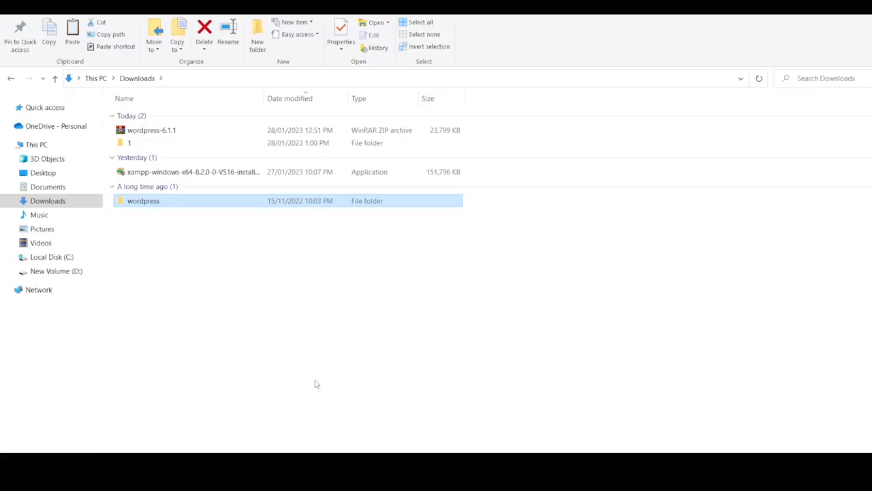
{"action": "left_click", "coordinate": [68, 257]}
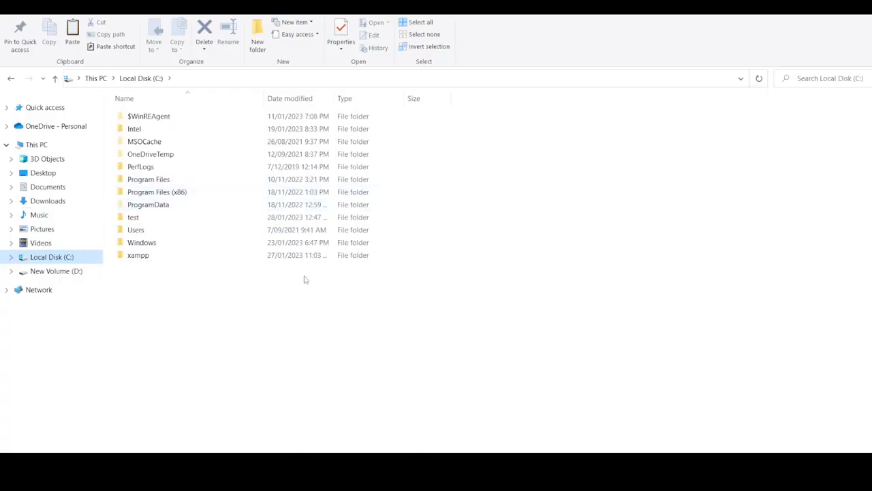
- Paste the copied wordpress folder into C:\xampp\htdocs
{"action": "double_click", "coordinate": [139, 256]}
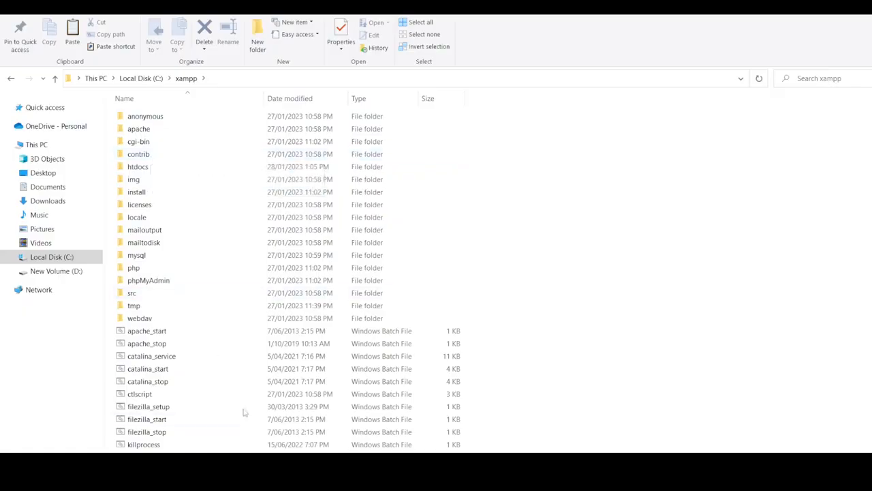
{"action": "mouse_move", "coordinate": [301, 470]}
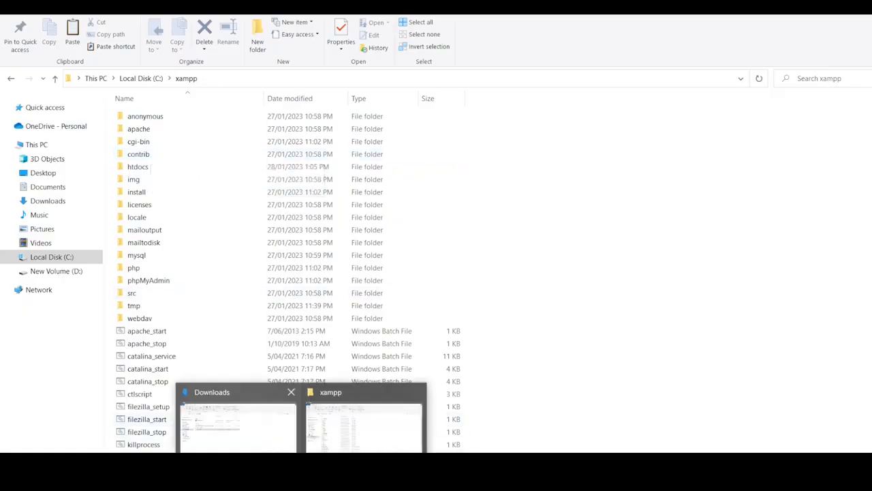
{"action": "left_click", "coordinate": [255, 442]}
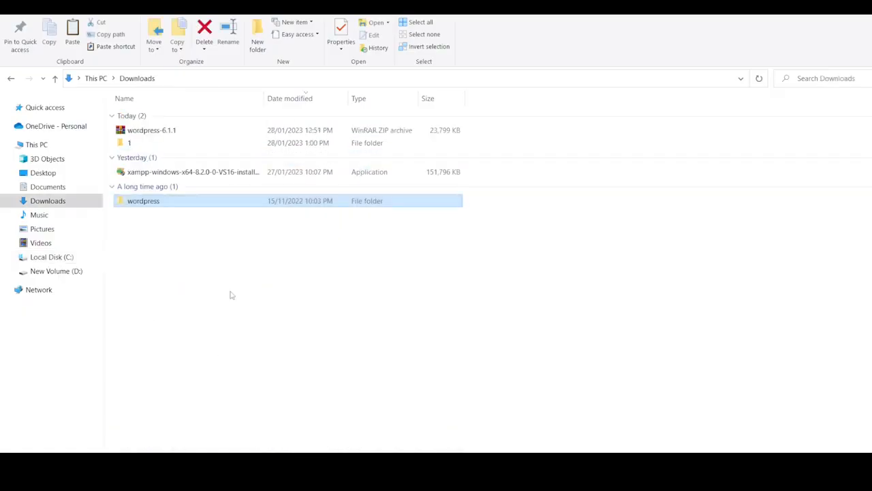
{"action": "key", "text": "alt+Tab"}
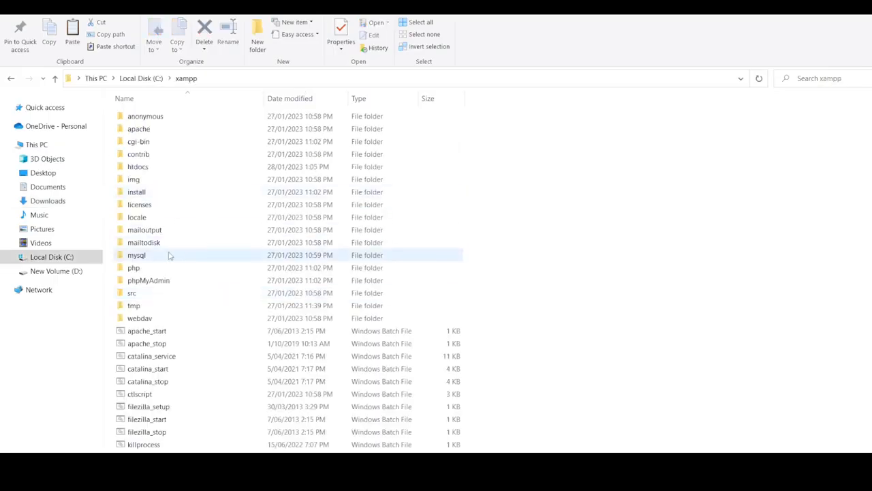
{"action": "double_click", "coordinate": [165, 167]}
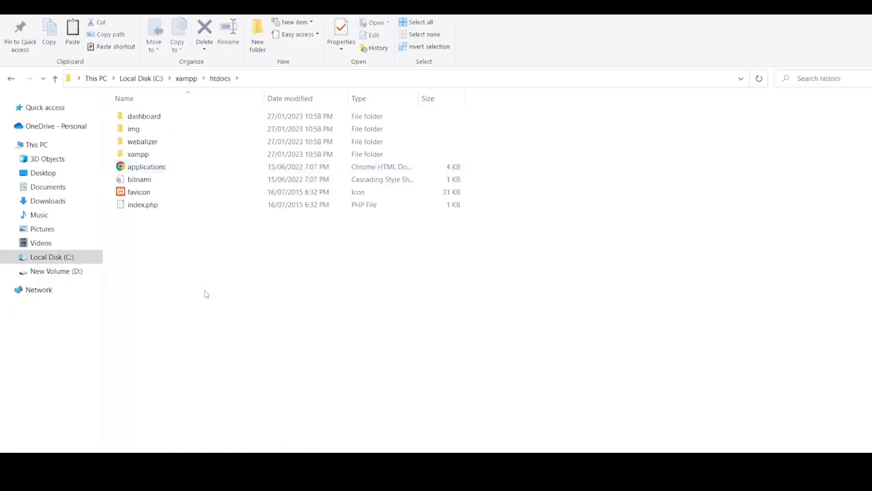
{"action": "key", "text": "ctrl+v"}
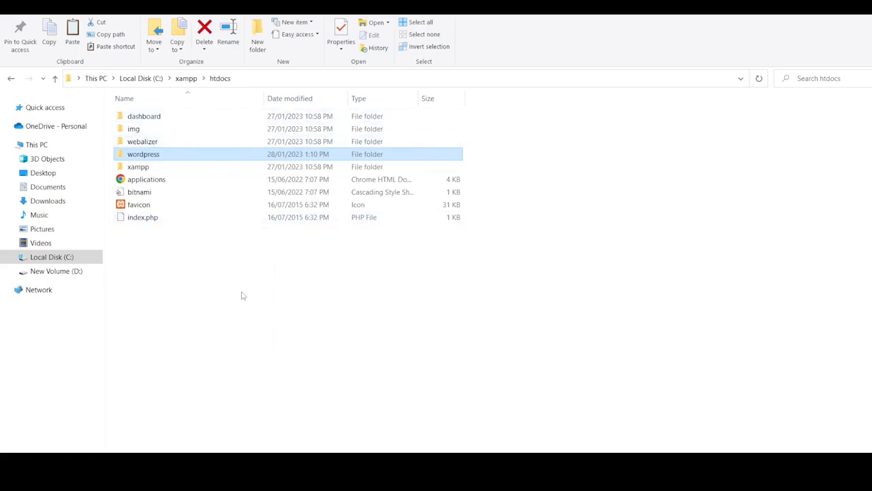
- Rename the pasted wordpress folder to demo
{"action": "left_click", "coordinate": [155, 156]}
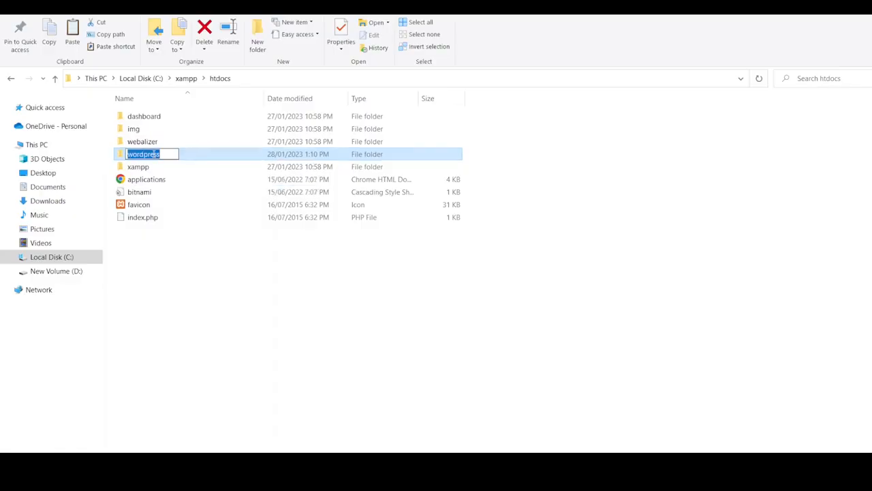
{"action": "type", "text": "demo"}
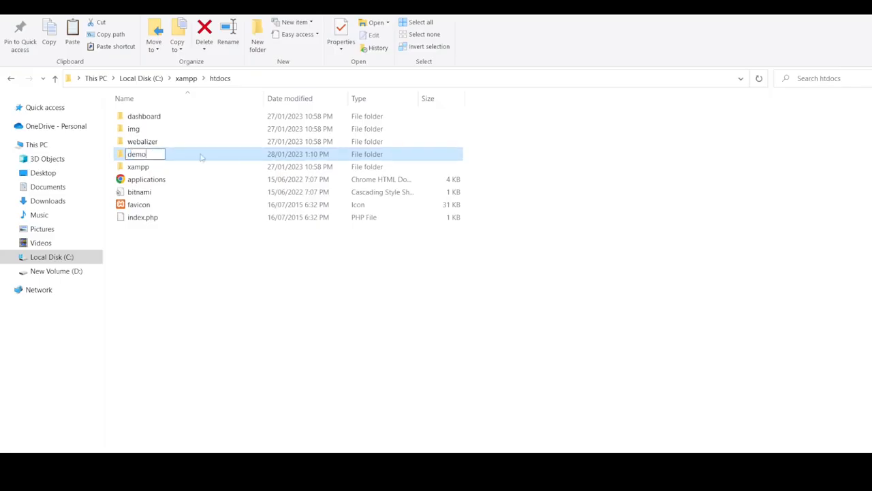
{"action": "left_click", "coordinate": [241, 306]}
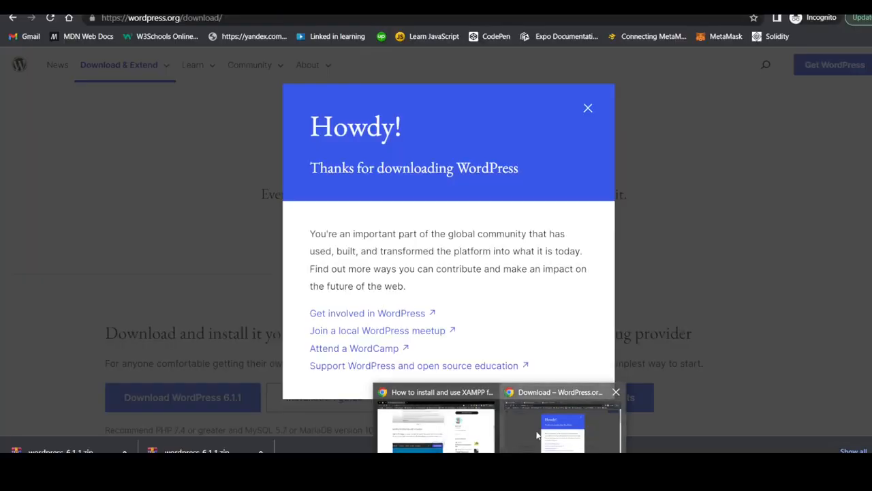
- Load localhost/demo in a new Chrome tab and scroll the WordPress language list
{"action": "left_click", "coordinate": [505, 404]}
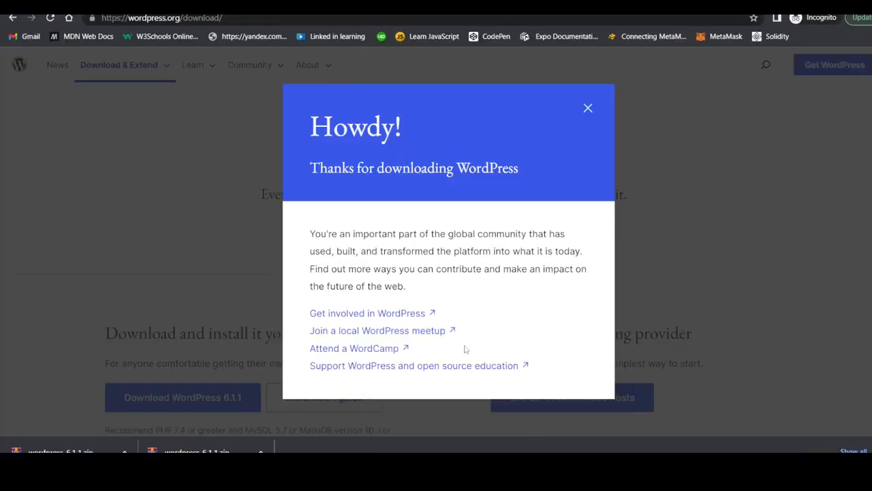
{"action": "scroll", "coordinate": [464, 347], "scroll_direction": "down", "scroll_amount": 2}
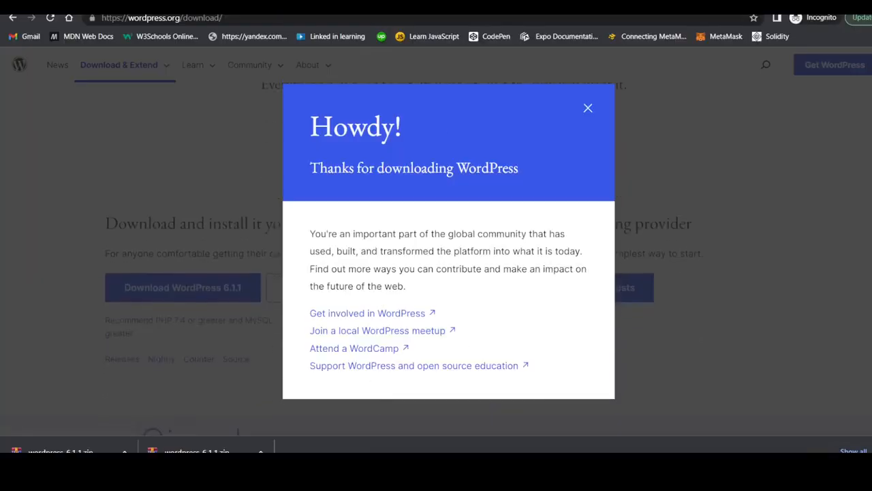
{"action": "key", "text": "ctrl+t"}
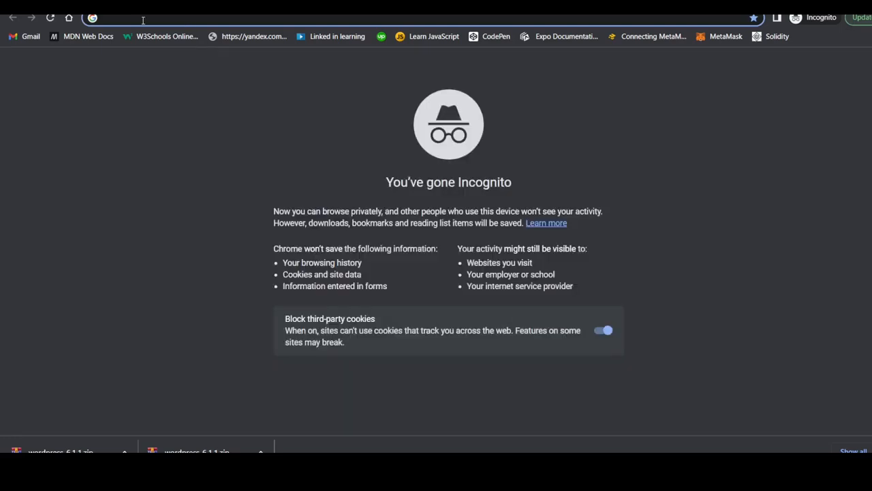
{"action": "type", "text": "localhost"}
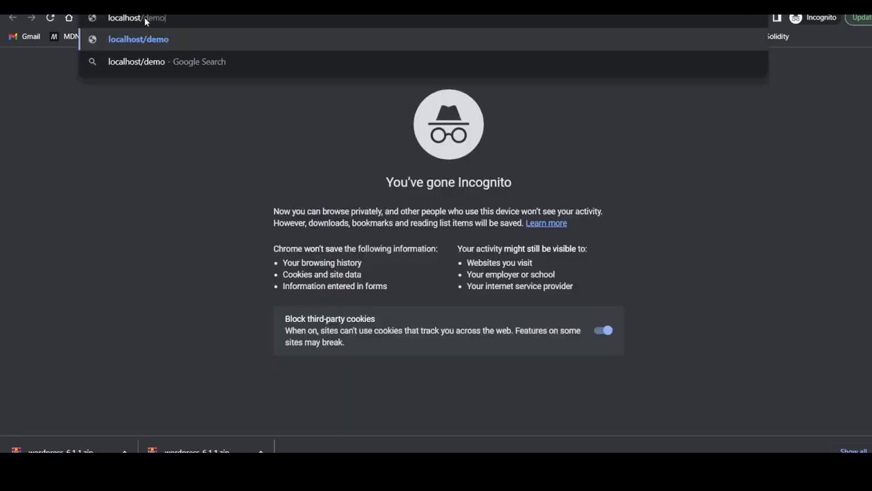
{"action": "key", "text": "BackSpace"}
{"action": "key", "text": "BackSpace"}
{"action": "key", "text": "BackSpace"}
{"action": "key", "text": "BackSpace"}
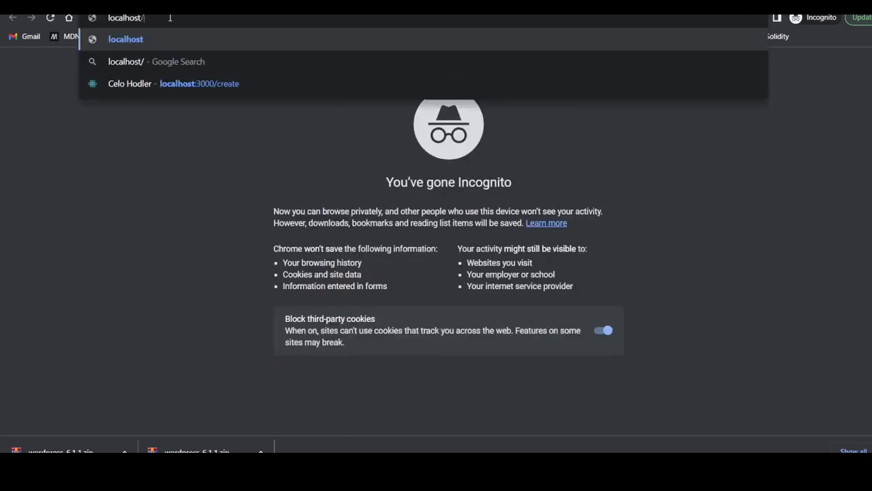
{"action": "type", "text": "demo"}
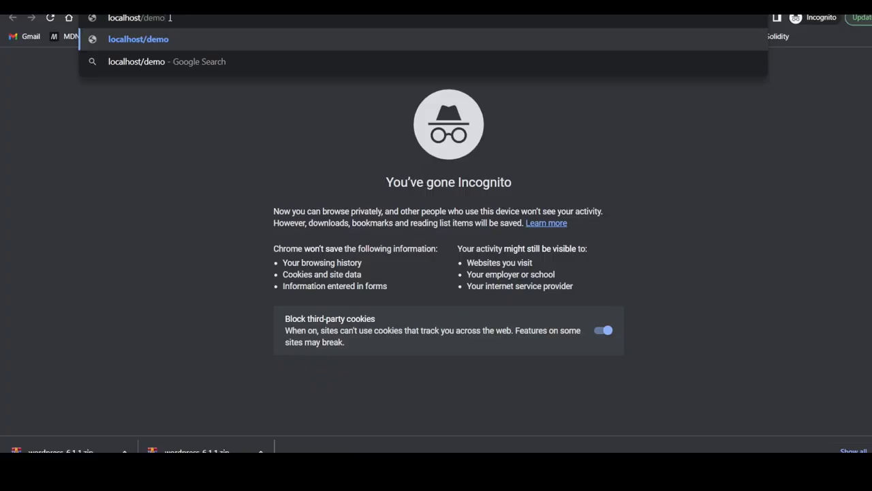
{"action": "key", "text": "Return"}
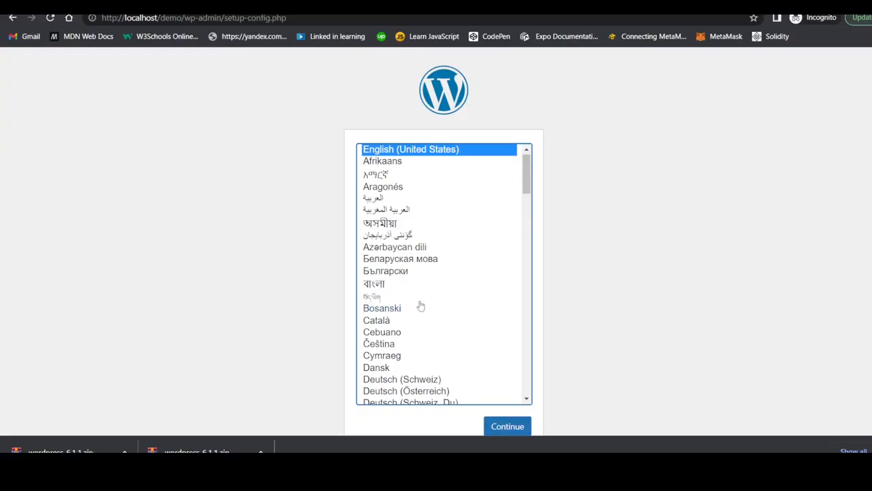
{"action": "scroll", "coordinate": [421, 306], "scroll_direction": "down", "scroll_amount": 1}
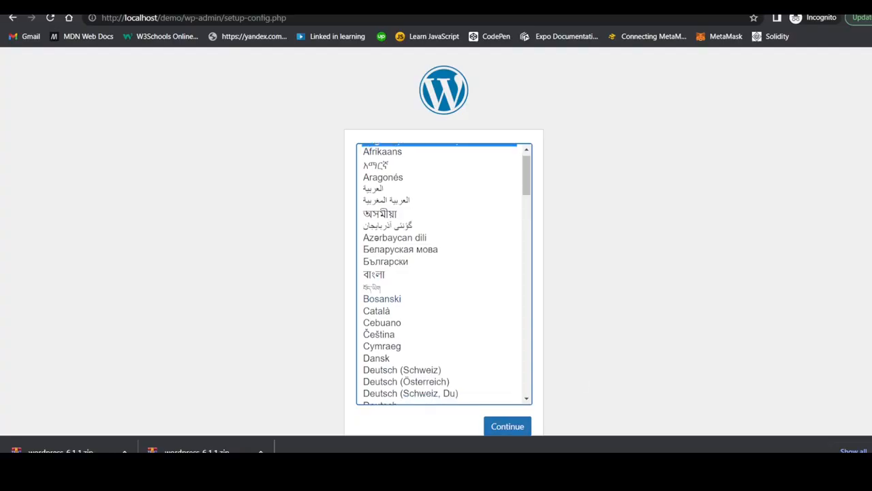
{"action": "scroll", "coordinate": [489, 261], "scroll_direction": "down", "scroll_amount": 2}
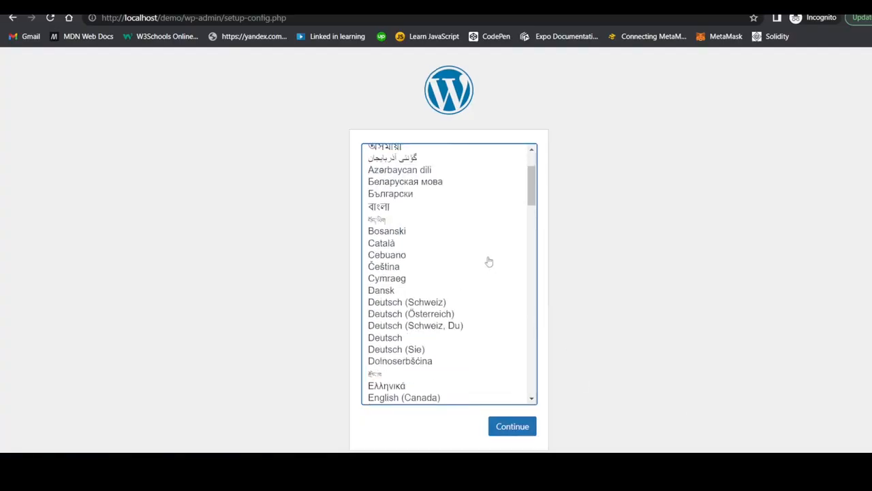
{"action": "scroll", "coordinate": [489, 262], "scroll_direction": "down", "scroll_amount": 5}
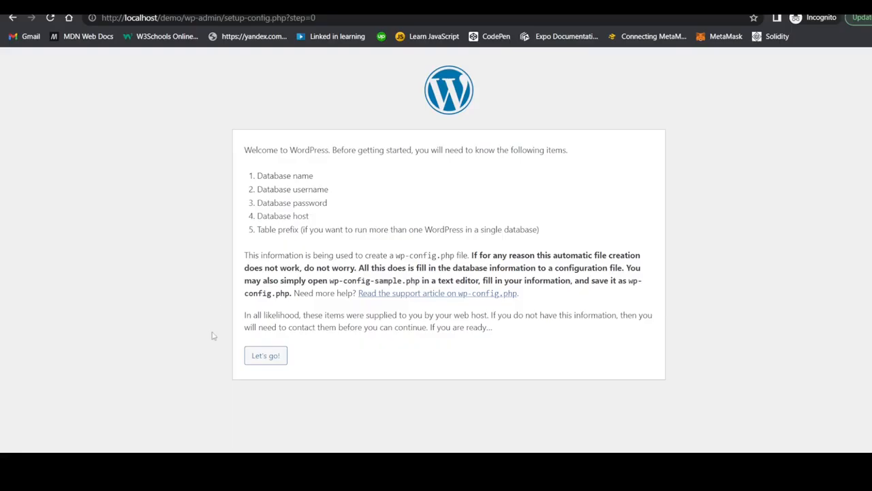
- Start WordPress setup with "Let's go!" and bring up the XAMPP Control Panel
{"action": "right_click", "coordinate": [260, 358]}
{"action": "left_click", "coordinate": [260, 357]}
{"action": "left_click", "coordinate": [261, 358]}
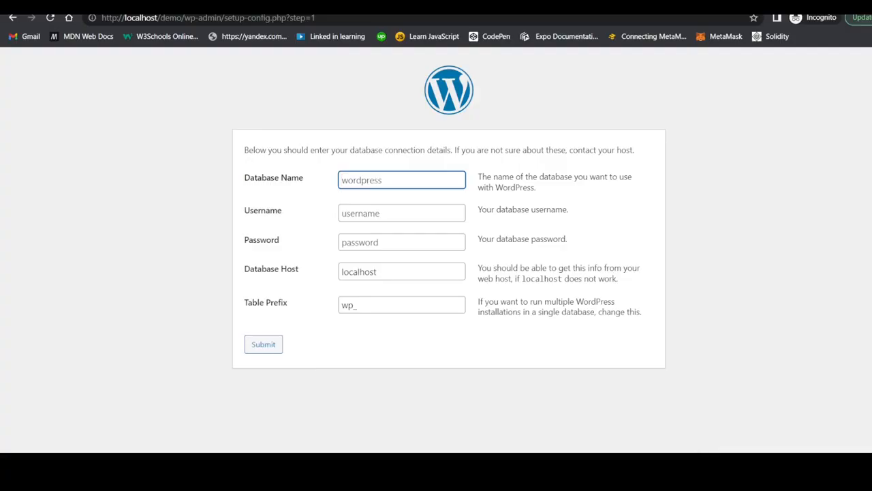
{"action": "left_click", "coordinate": [715, 469]}
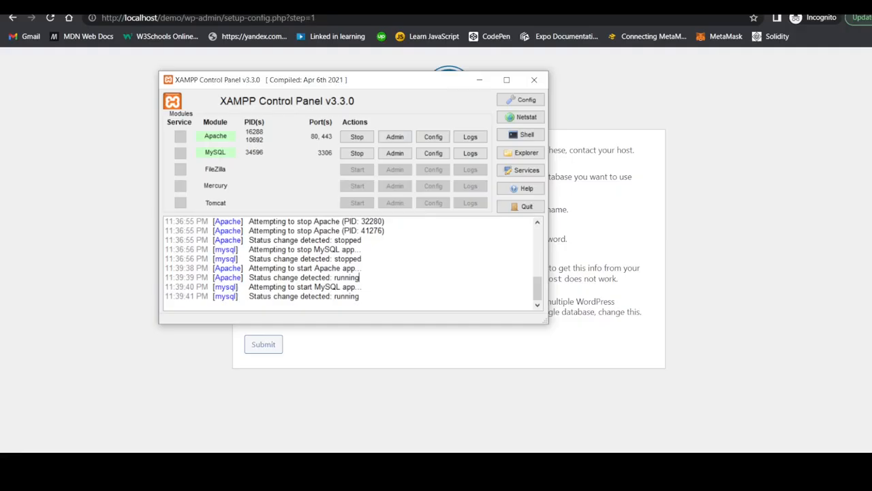
- Load localhost in a new browser tab and follow the dashboard's phpMyAdmin link
{"action": "key", "text": "alt+Tab"}
{"action": "key", "text": "ctrl+t"}
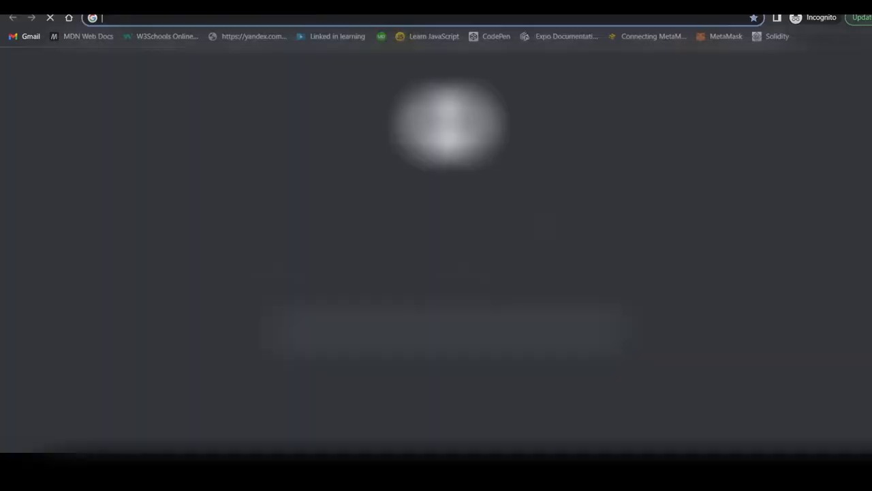
{"action": "type", "text": "local"}
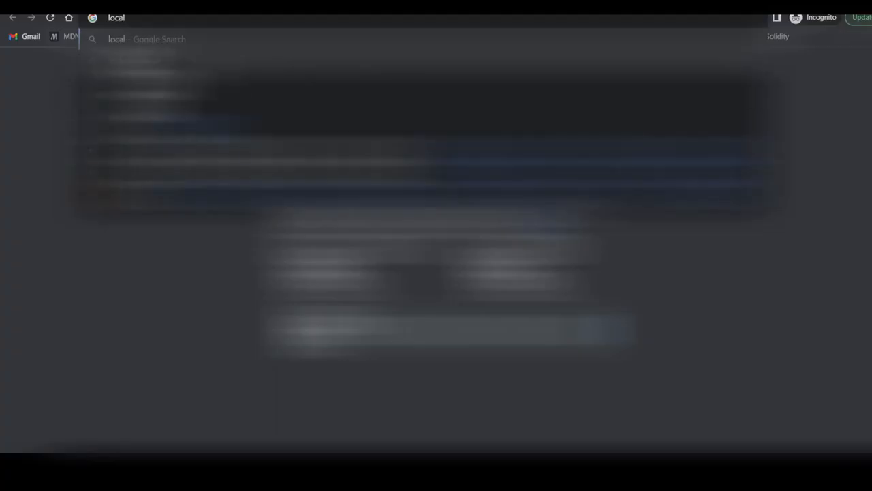
{"action": "type", "text": "host"}
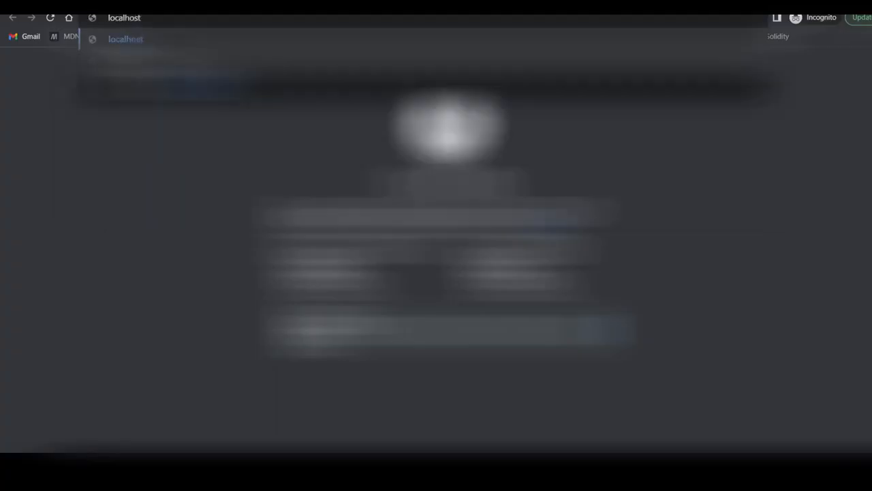
{"action": "key", "text": "Return"}
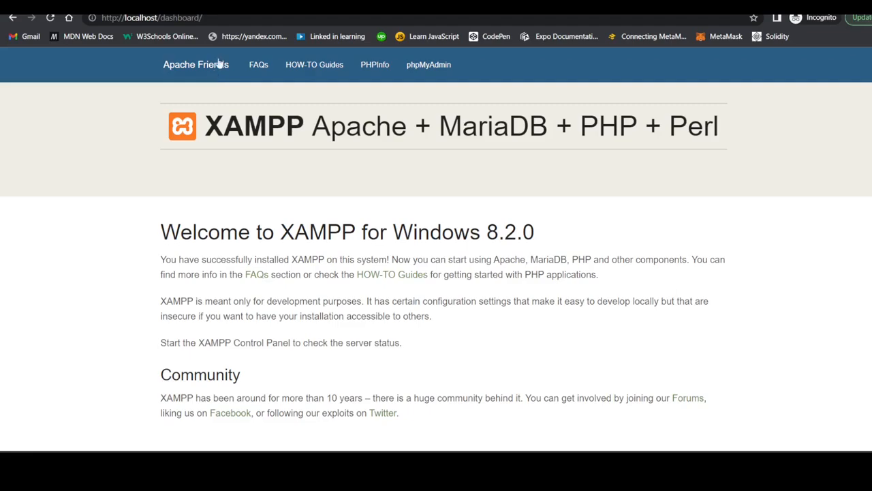
{"action": "left_click", "coordinate": [423, 62]}
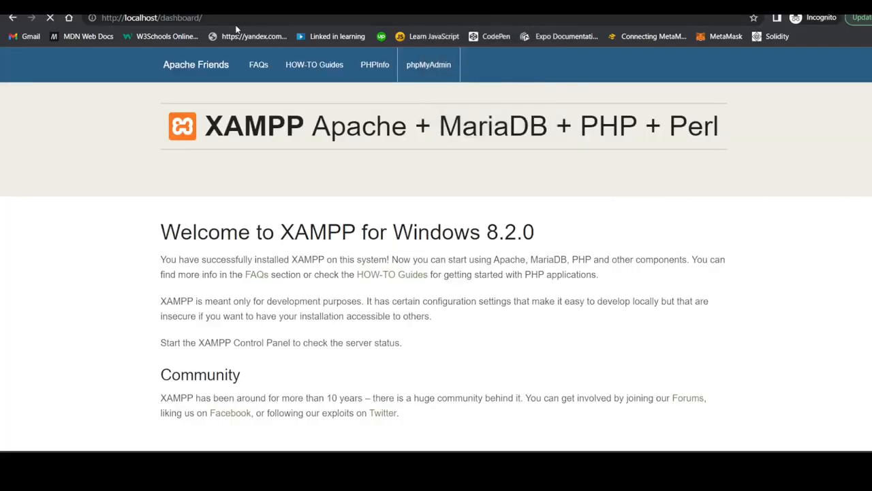
{"action": "left_click", "coordinate": [431, 74]}
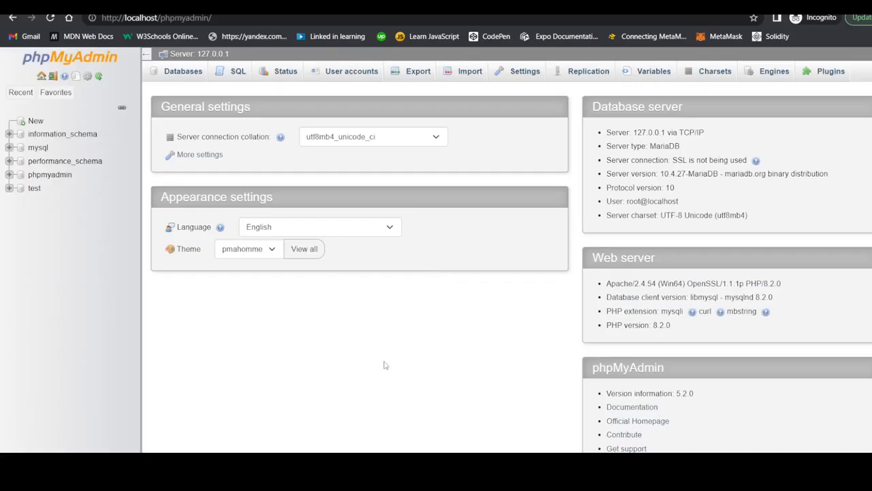
- Create a new phpMyAdmin database named 'demo' with no tables
{"action": "left_click", "coordinate": [29, 123]}
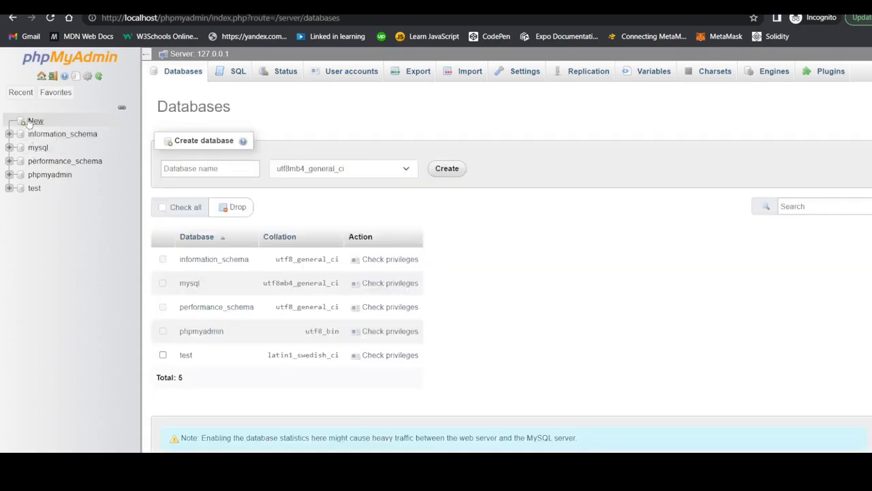
{"action": "left_click", "coordinate": [201, 171]}
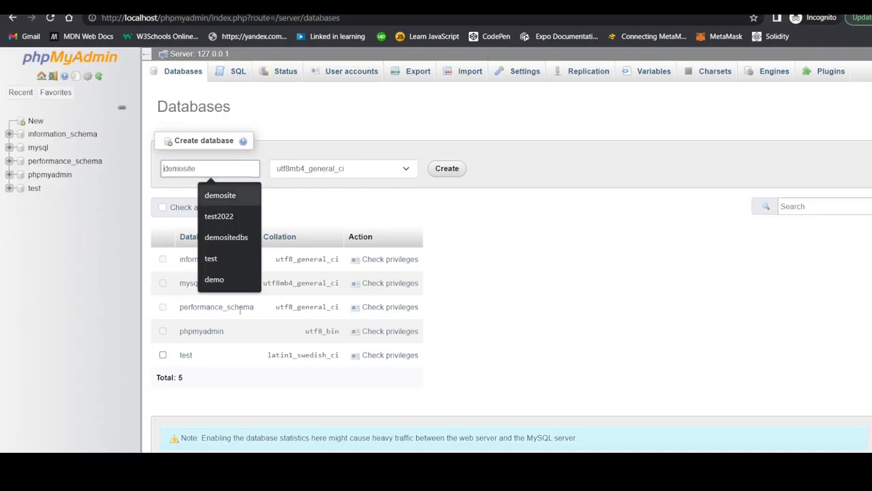
{"action": "left_click", "coordinate": [301, 476]}
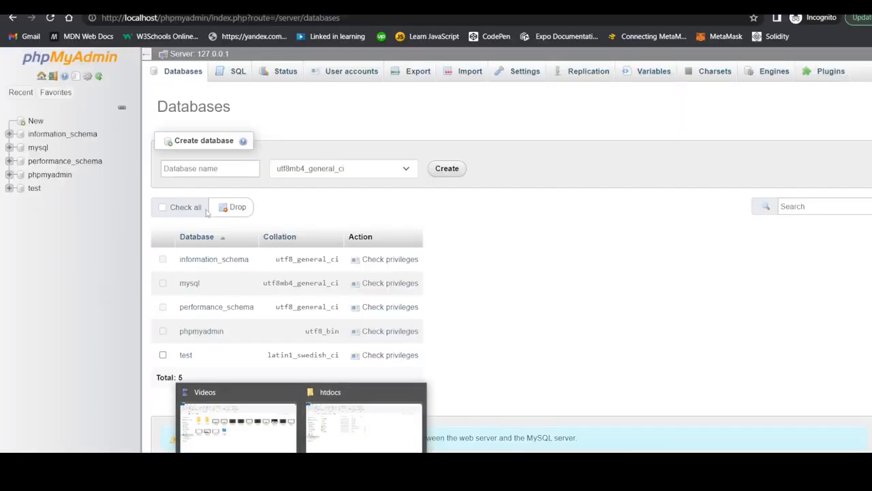
{"action": "left_click", "coordinate": [193, 172]}
{"action": "type", "text": "demo"}
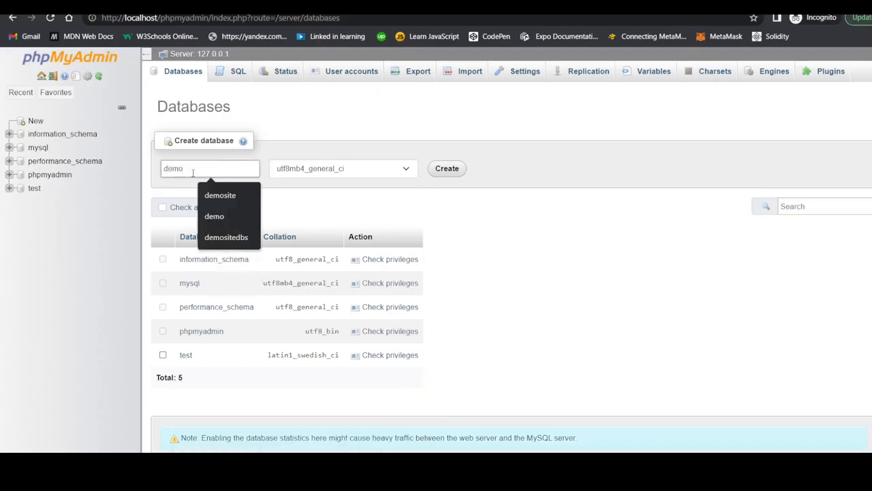
{"action": "left_click", "coordinate": [317, 137]}
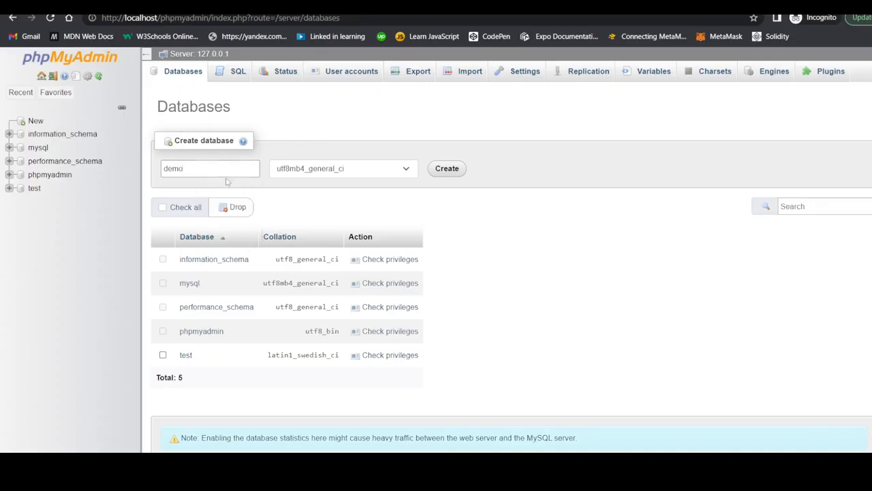
{"action": "left_click", "coordinate": [187, 169]}
{"action": "left_click", "coordinate": [195, 168]}
{"action": "double_click", "coordinate": [171, 170]}
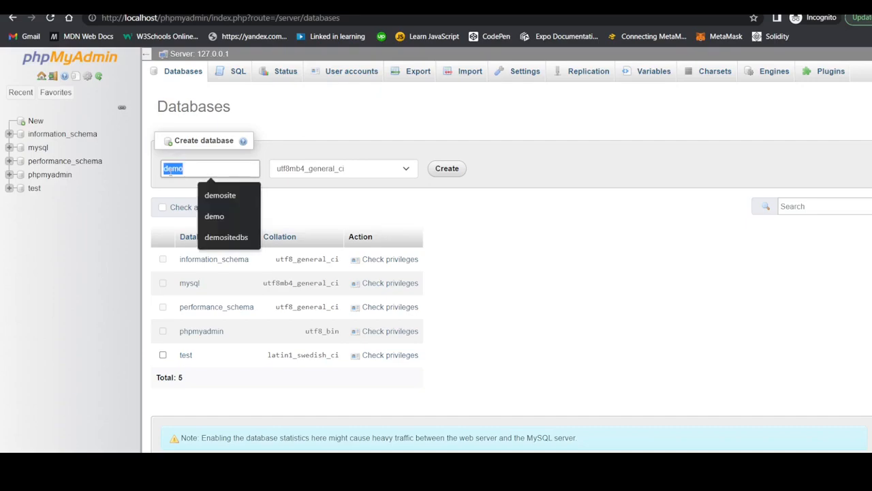
{"action": "left_click", "coordinate": [444, 170]}
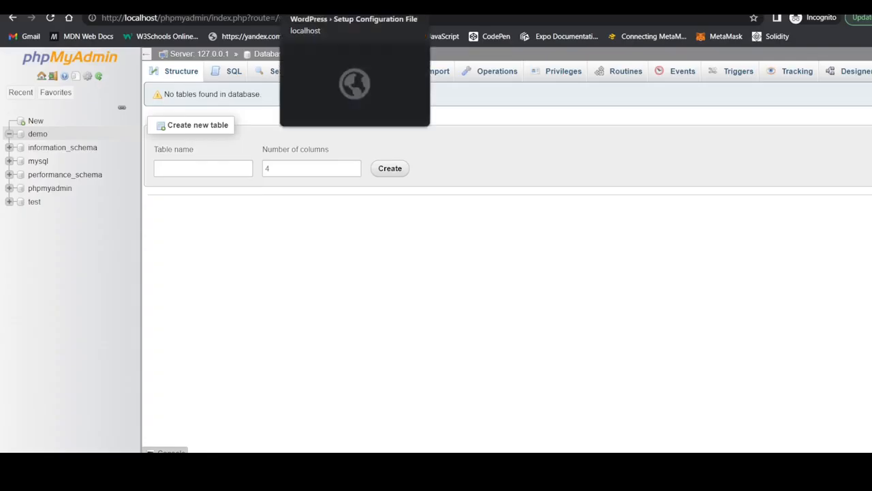
- Enter 'demo' as the Database Name and 'root' as the Username in the WordPress form
{"action": "left_click", "coordinate": [354, 2]}
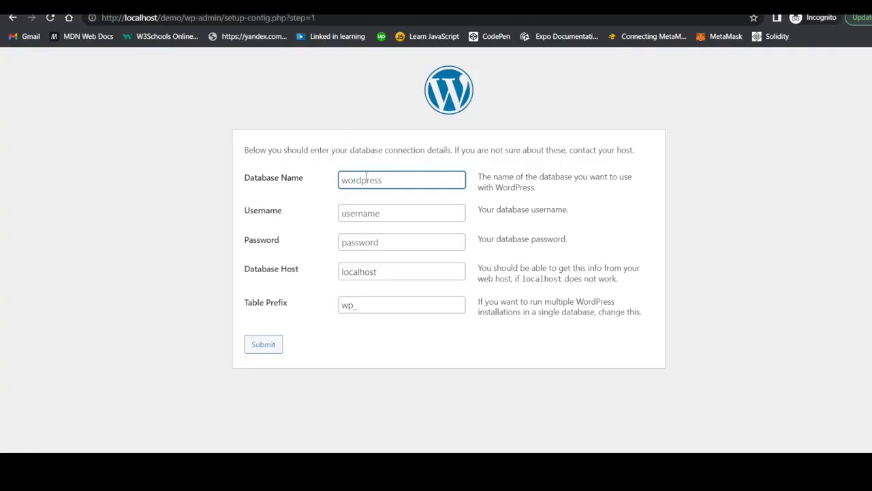
{"action": "type", "text": "demo"}
{"action": "left_click", "coordinate": [374, 217]}
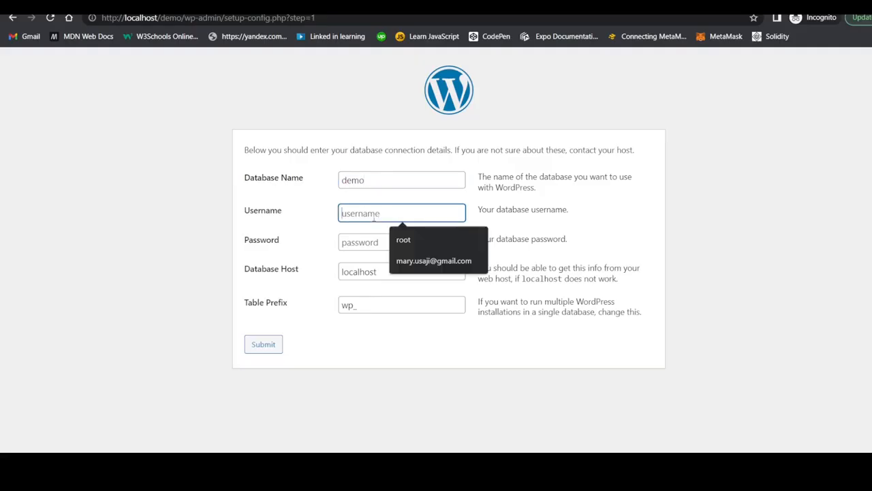
{"action": "type", "text": "root"}
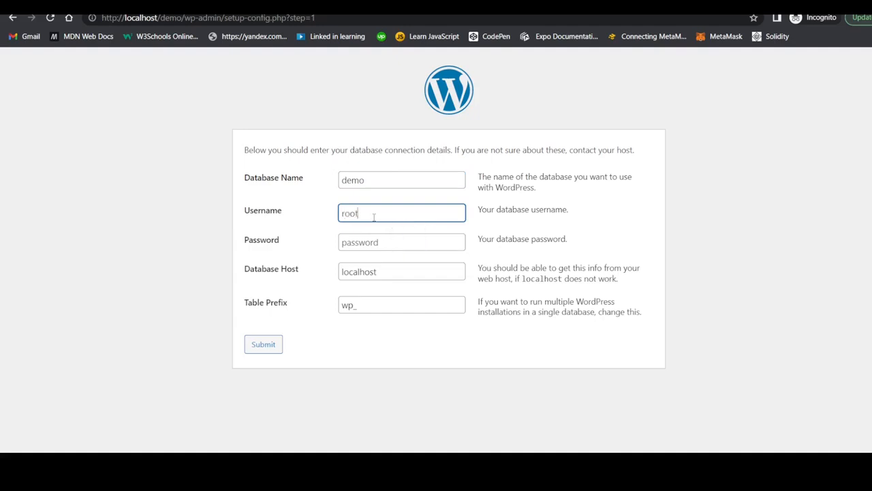
{"action": "left_click", "coordinate": [374, 241]}
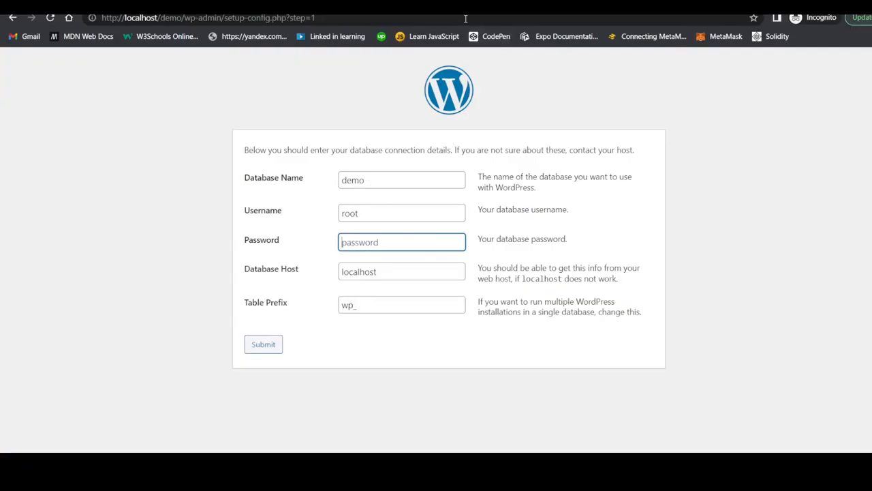
- Verify the demo database in phpMyAdmin, then recheck the form values with Password left blank
{"action": "left_click", "coordinate": [327, 5]}
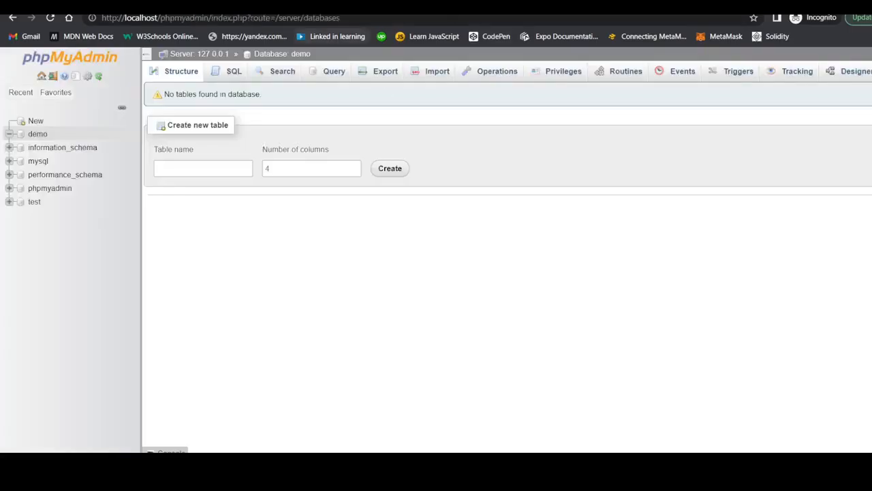
{"action": "left_click", "coordinate": [232, 5]}
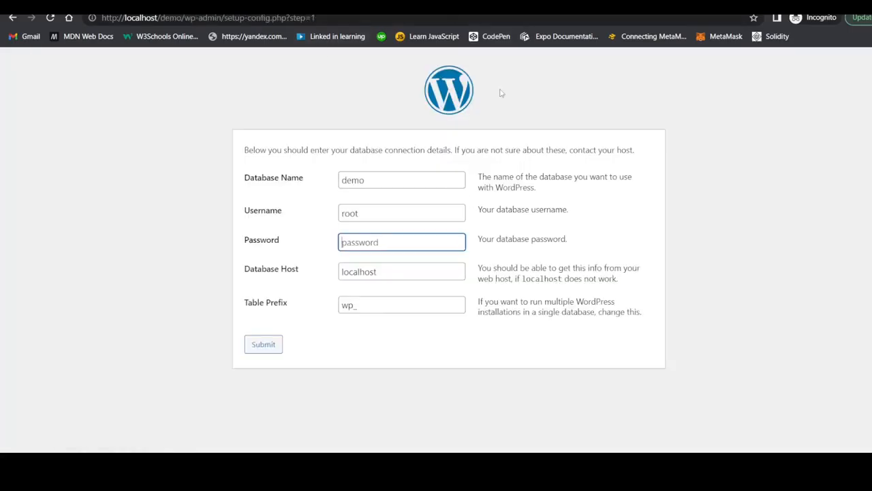
{"action": "left_click", "coordinate": [370, 178]}
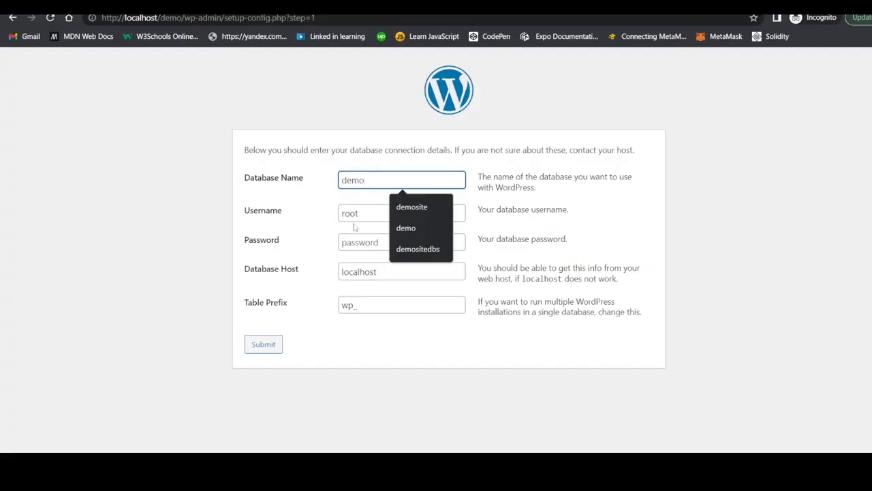
{"action": "left_click", "coordinate": [361, 215]}
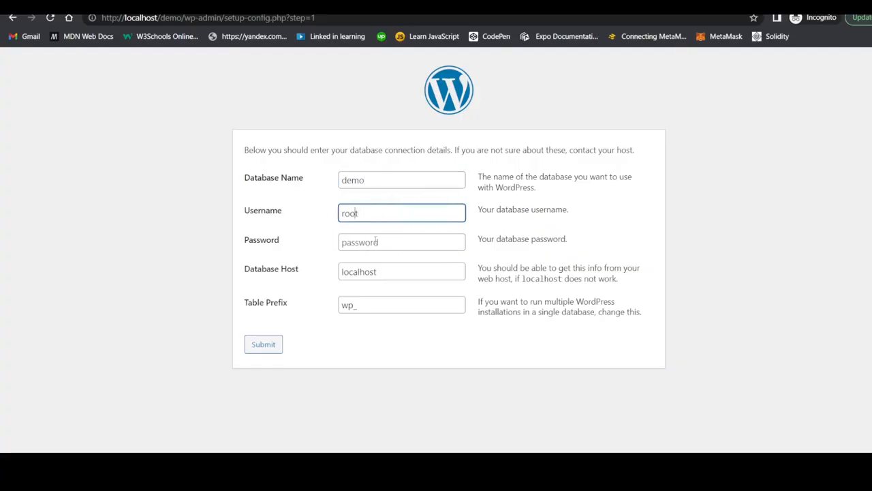
{"action": "left_click", "coordinate": [376, 241]}
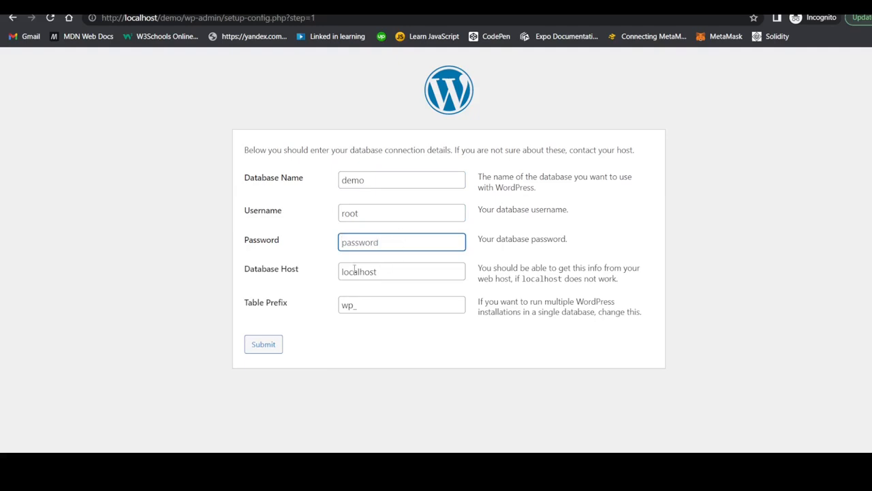
- Submit the demo/root connection details and run the installation to reach the 'Information needed' form
{"action": "left_click", "coordinate": [264, 345]}
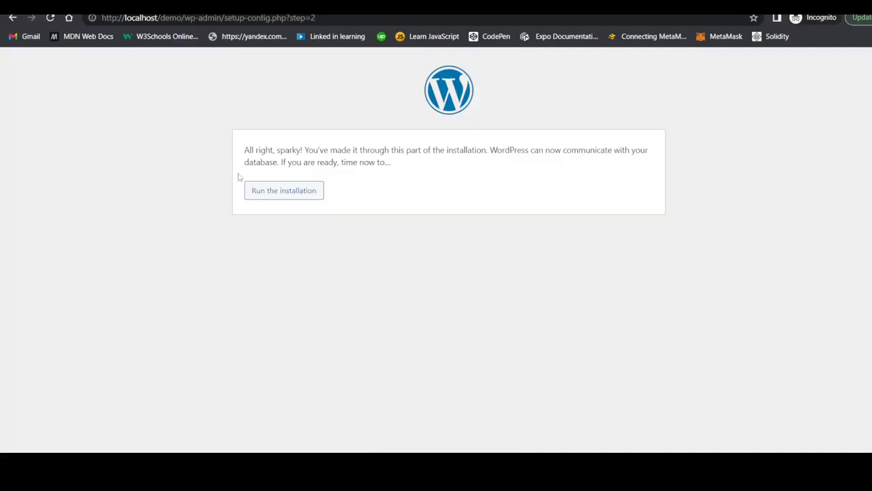
{"action": "left_click", "coordinate": [275, 191]}
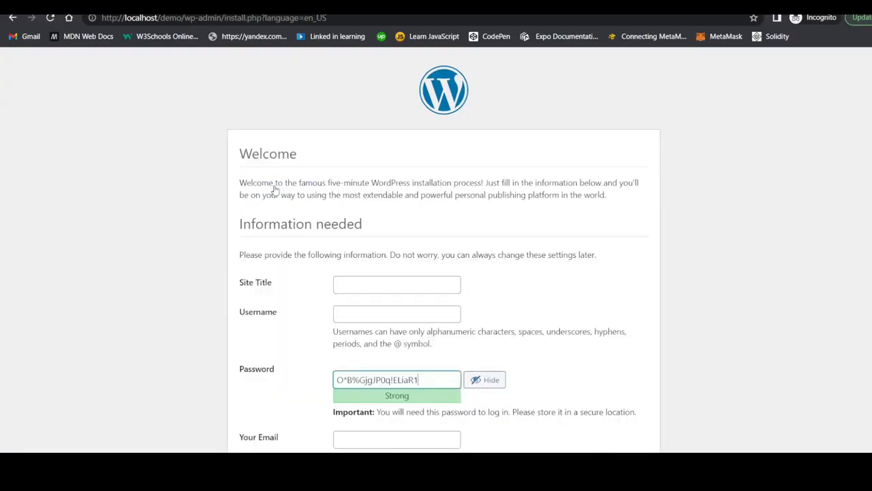
{"action": "scroll", "coordinate": [327, 245], "scroll_direction": "down", "scroll_amount": 2}
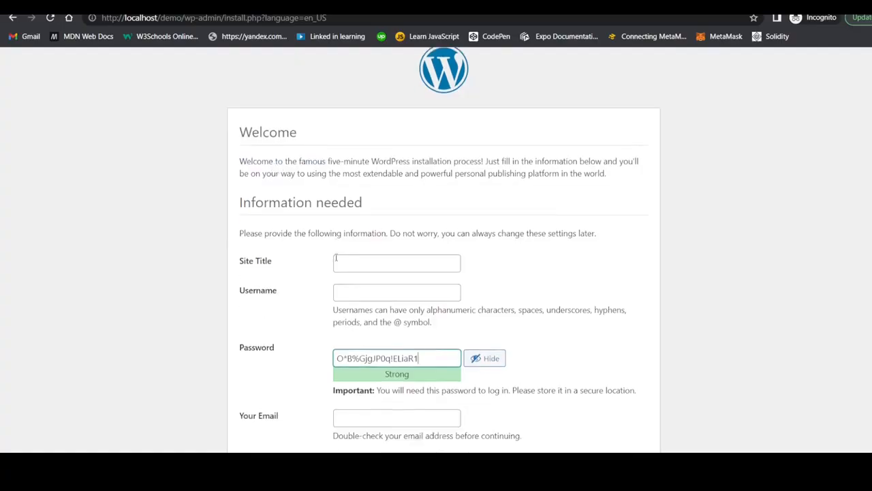
{"action": "scroll", "coordinate": [335, 260], "scroll_direction": "down", "scroll_amount": 1}
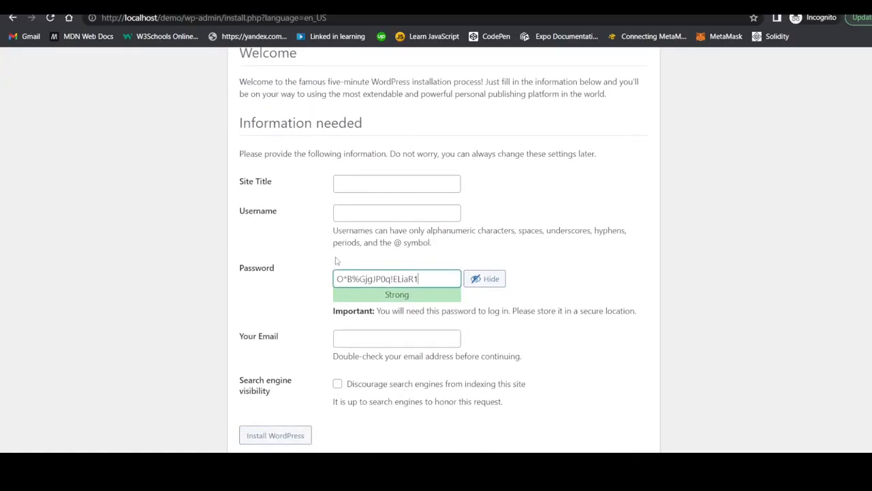
{"action": "scroll", "coordinate": [336, 260], "scroll_direction": "down", "scroll_amount": 1}
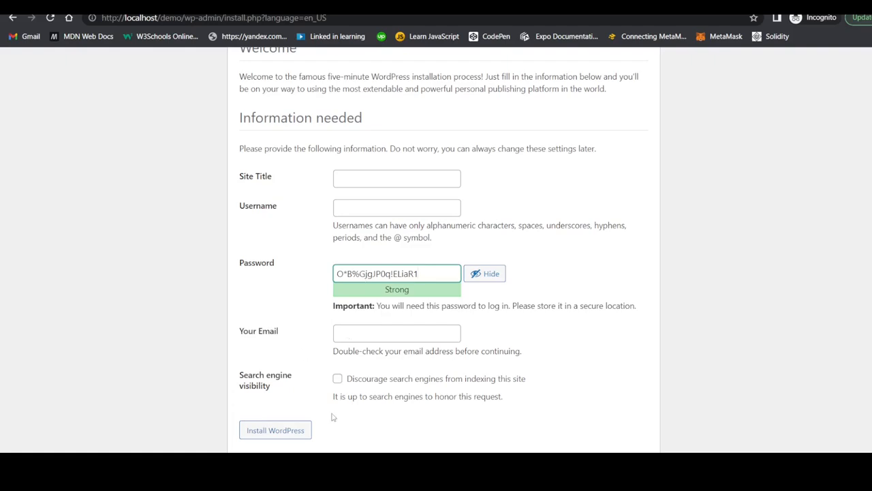
- Enter site title 'My First WordPress' and username 'Admin' in the install form
{"action": "left_click", "coordinate": [355, 176]}
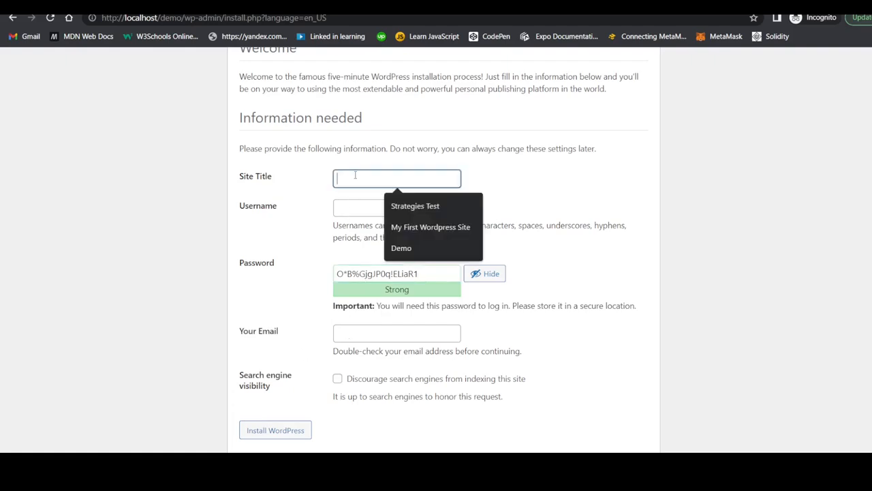
{"action": "type", "text": "My Fir"}
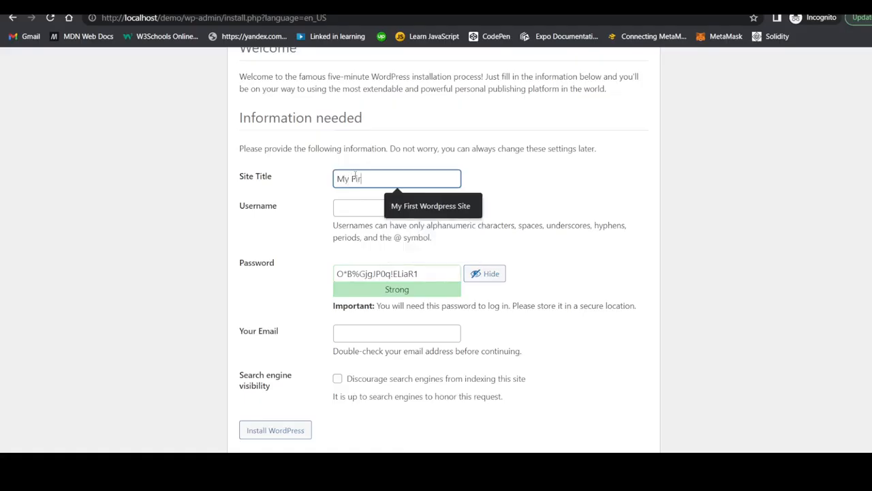
{"action": "type", "text": "st WordPress"}
{"action": "left_click", "coordinate": [353, 208]}
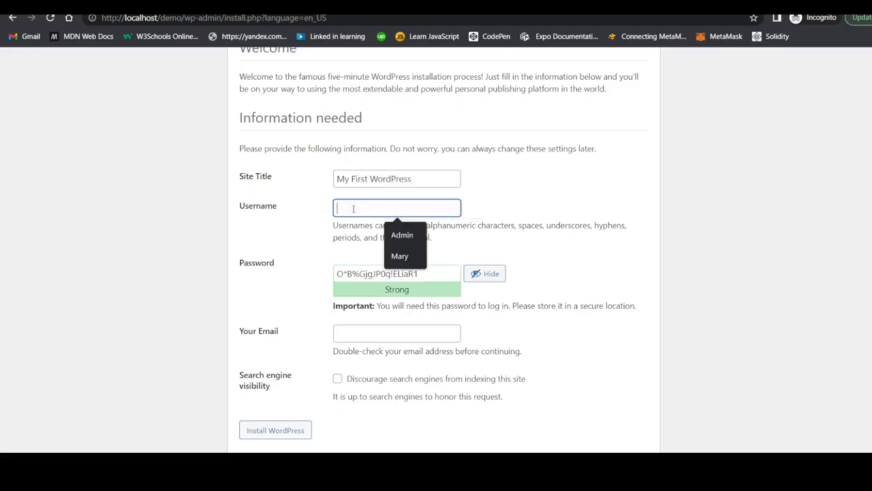
{"action": "type", "text": "dm"}
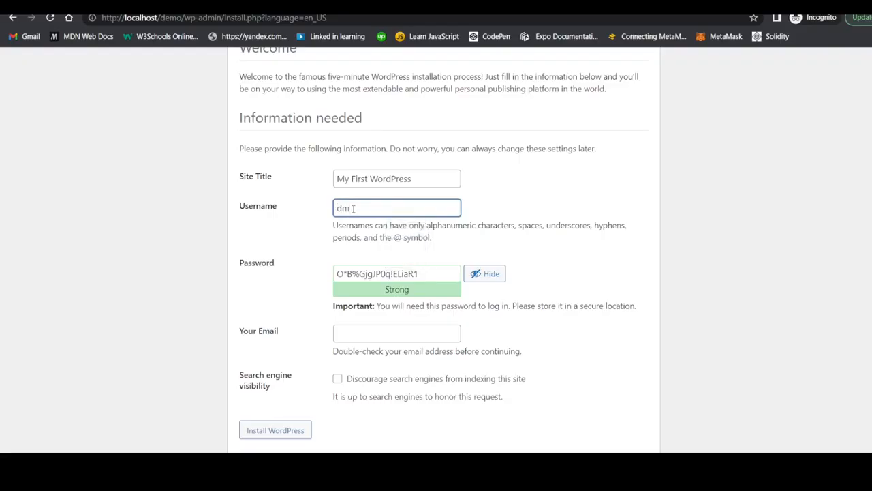
{"action": "key", "text": "BackSpace"}
{"action": "key", "text": "BackSpace"}
{"action": "type", "text": "Admin"}
- Replace the generated password with a weak one, confirm its use, and enter the admin email address
{"action": "triple_click", "coordinate": [405, 274]}
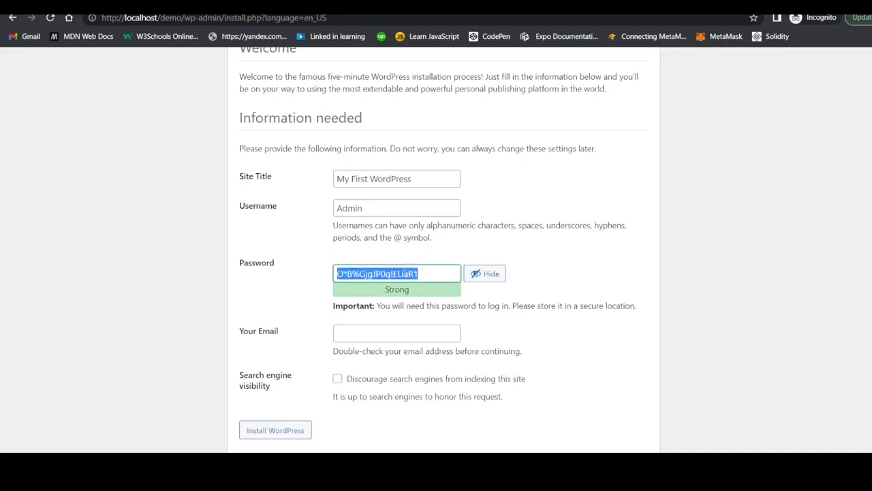
{"action": "type", "text": "12345"}
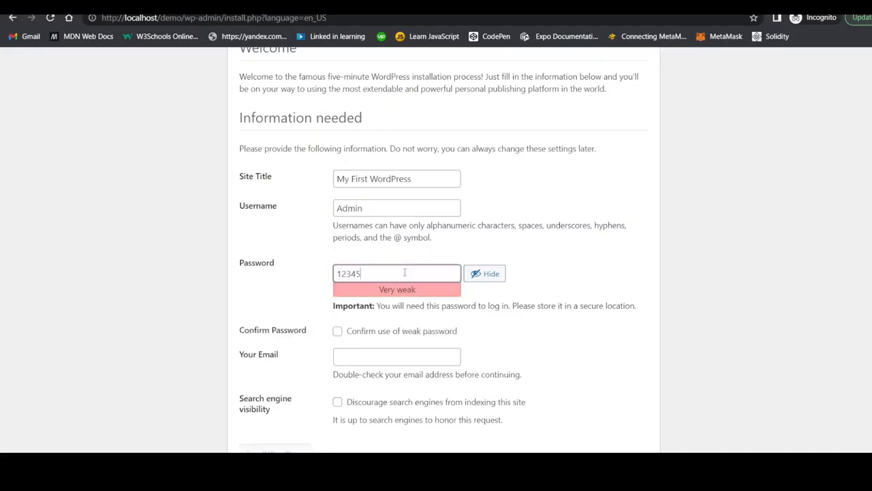
{"action": "type", "text": "678"}
{"action": "left_click", "coordinate": [338, 332]}
{"action": "scroll", "coordinate": [392, 350], "scroll_direction": "down", "scroll_amount": 1}
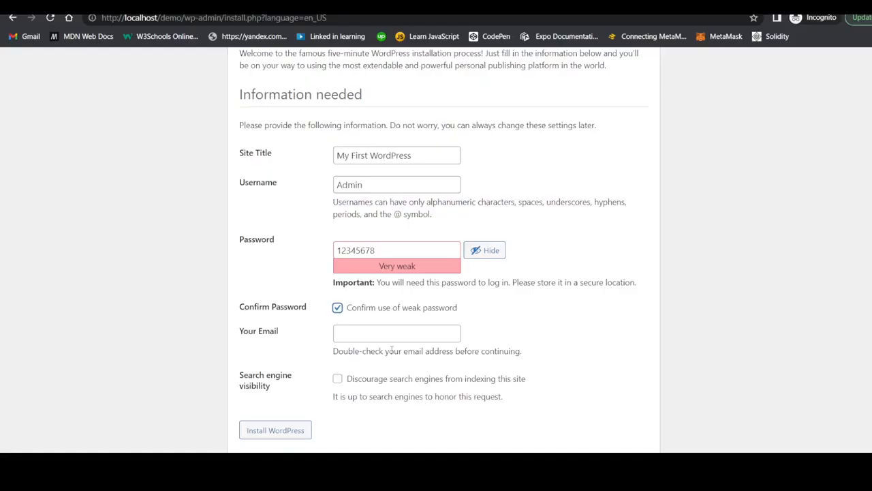
{"action": "left_click", "coordinate": [355, 334]}
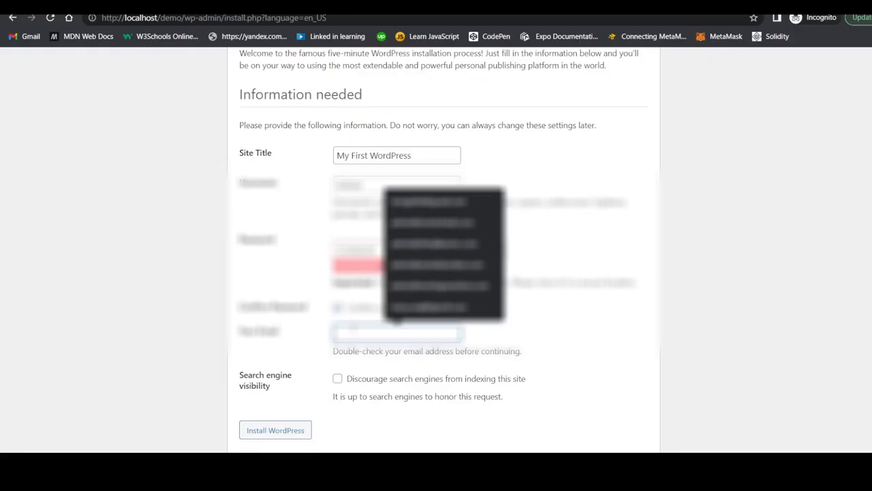
{"action": "type", "text": "example"}
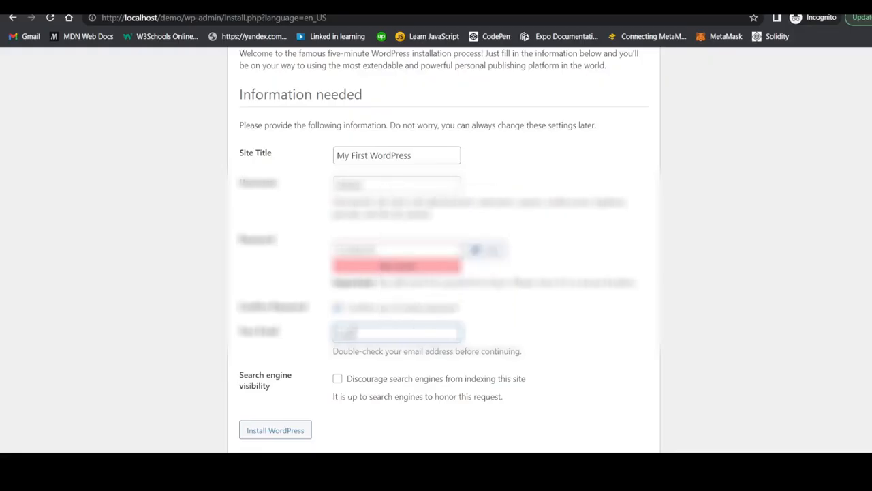
{"action": "type", "text": "ail.com"}
{"action": "key", "text": "BackSpace"}
{"action": "type", "text": "m.co.com"}
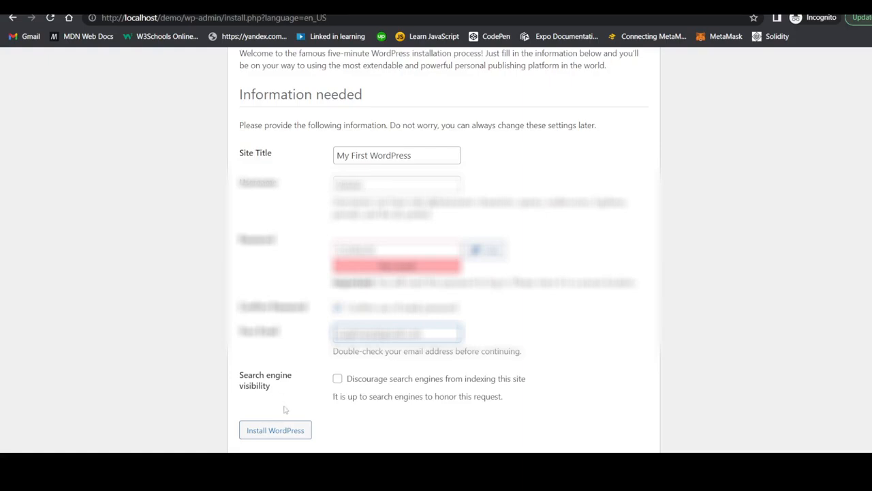
- Install WordPress and continue from the Success! page to the login screen
{"action": "left_click", "coordinate": [275, 430]}
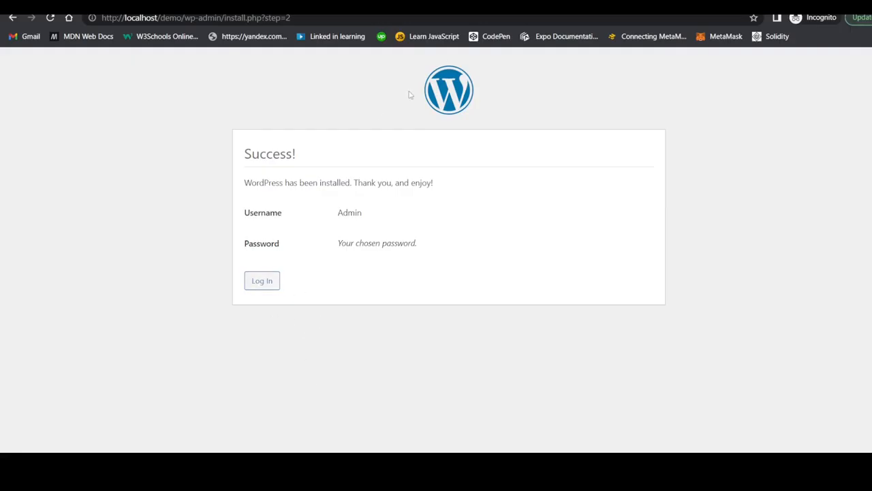
{"action": "left_click", "coordinate": [267, 279]}
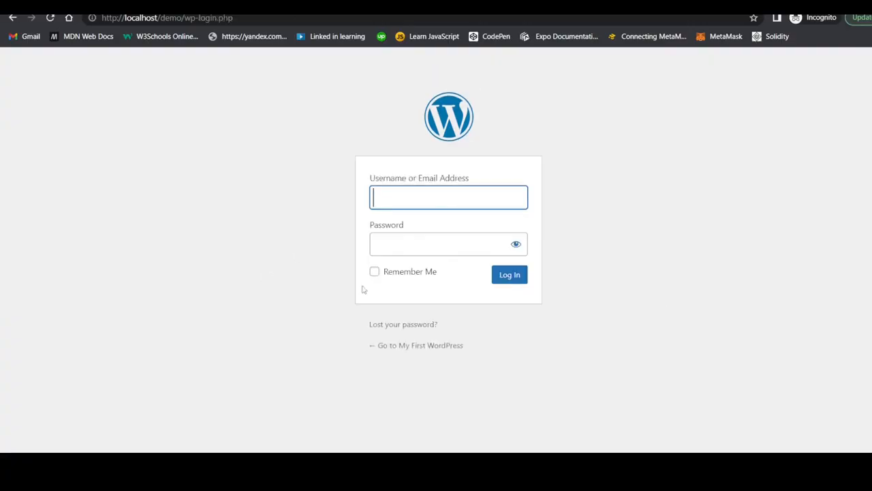
- Log in as Admin with the account password, revealing it to verify before submitting
{"action": "type", "text": "Ad"}
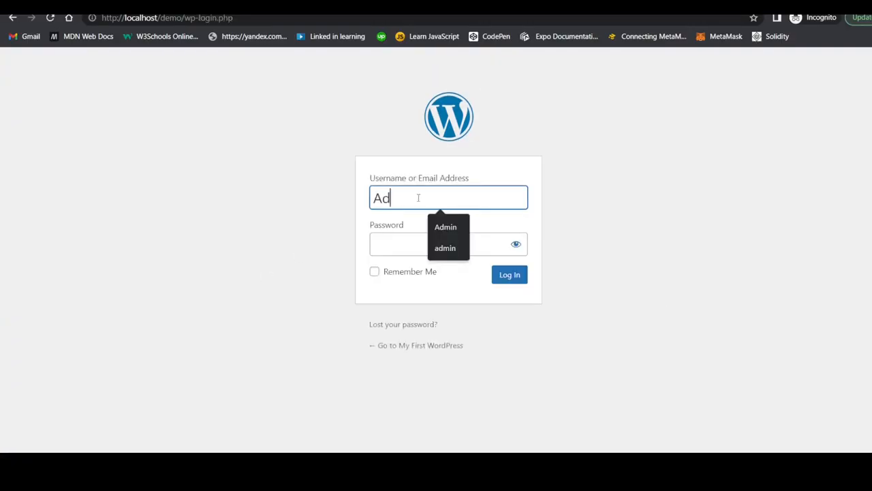
{"action": "type", "text": "min"}
{"action": "left_click", "coordinate": [394, 241]}
{"action": "type", "text": "•••"}
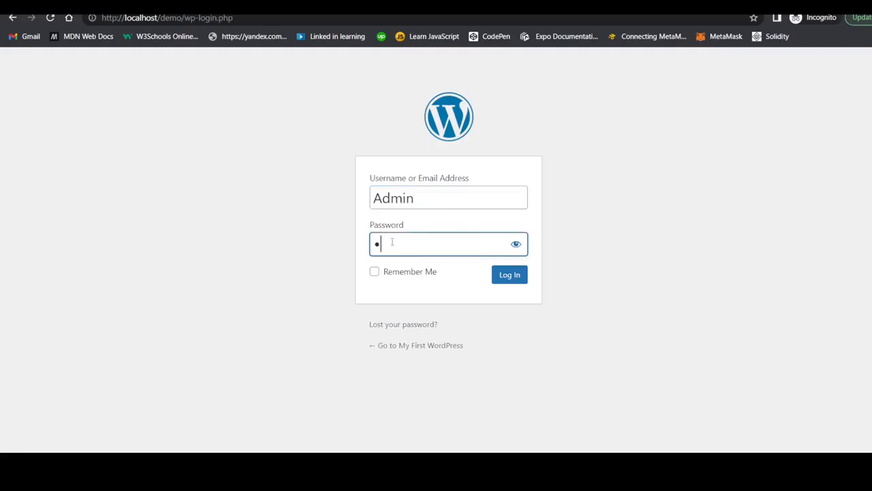
{"action": "type", "text": "••••"}
{"action": "left_click", "coordinate": [516, 244]}
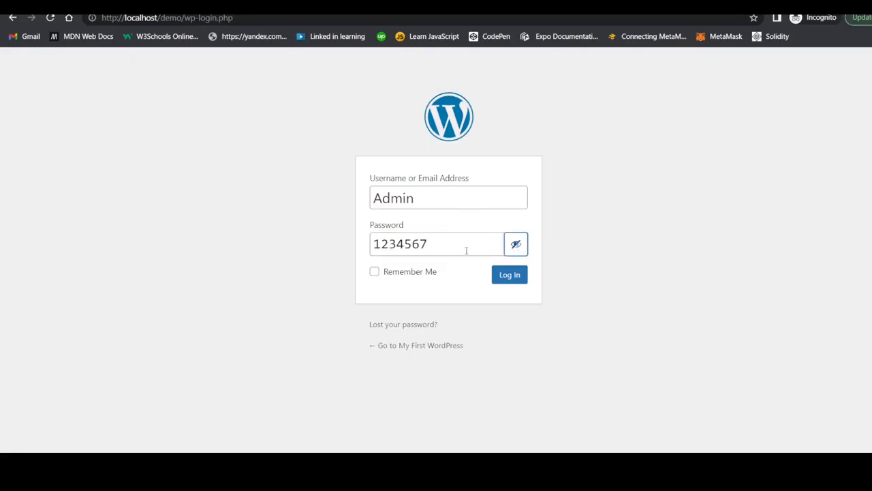
{"action": "type", "text": "8"}
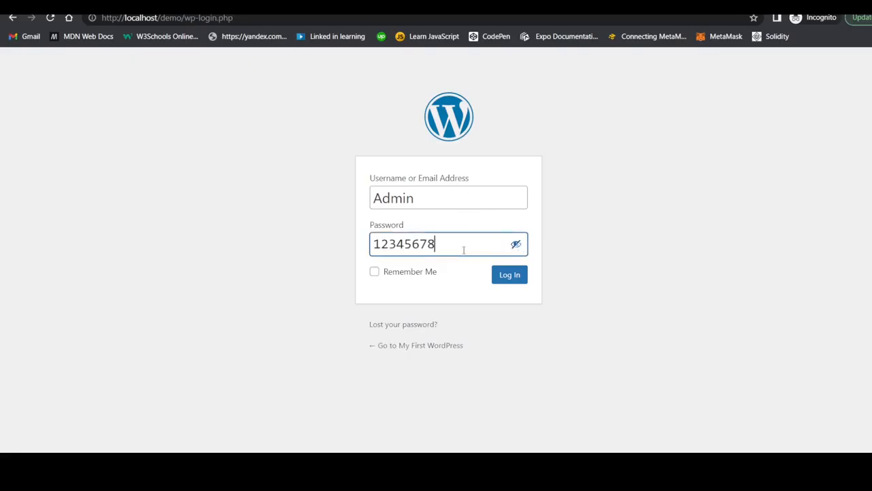
{"action": "left_click", "coordinate": [509, 275]}
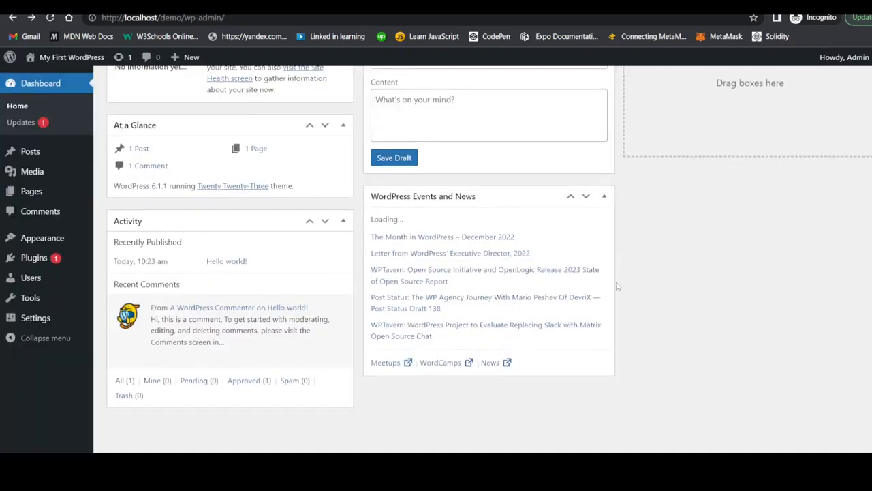
{"action": "scroll", "coordinate": [617, 286], "scroll_direction": "up", "scroll_amount": 4}
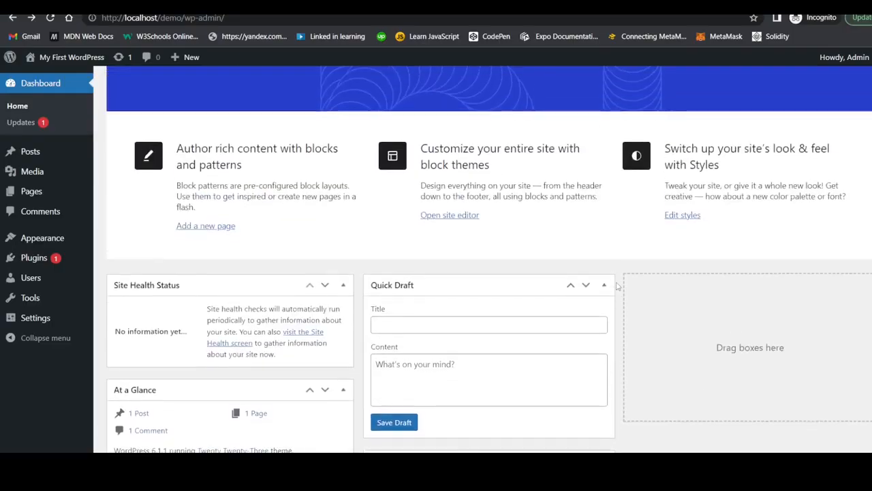
{"action": "scroll", "coordinate": [617, 287], "scroll_direction": "up", "scroll_amount": 2}
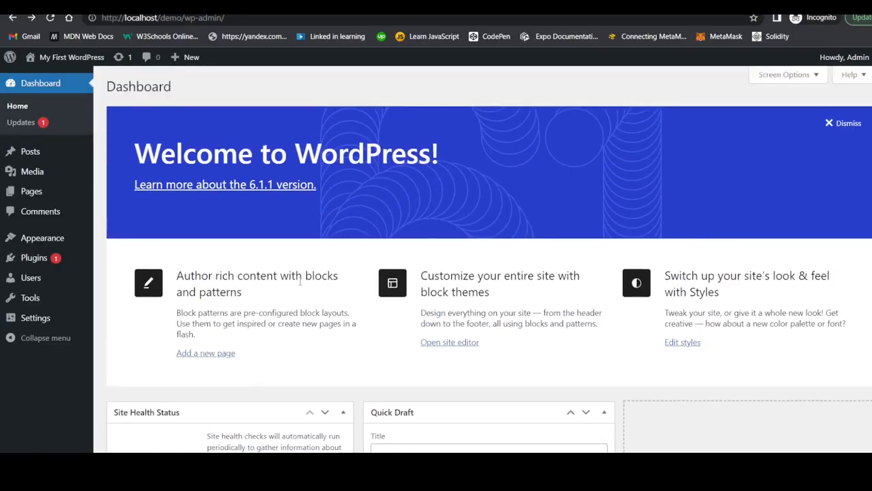
{"action": "mouse_move", "coordinate": [42, 238]}
{"action": "scroll", "coordinate": [183, 348], "scroll_direction": "down", "scroll_amount": 5}
{"action": "scroll", "coordinate": [183, 344], "scroll_direction": "down", "scroll_amount": 1}
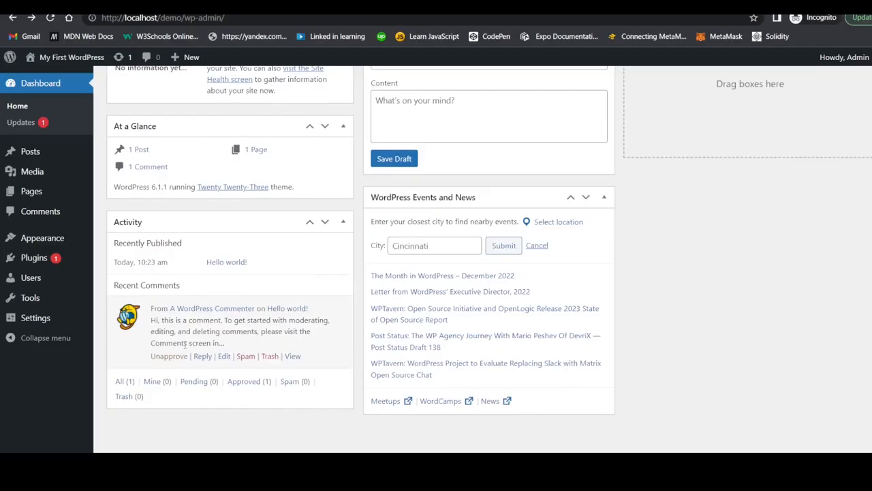
{"action": "scroll", "coordinate": [177, 324], "scroll_direction": "down", "scroll_amount": 1}
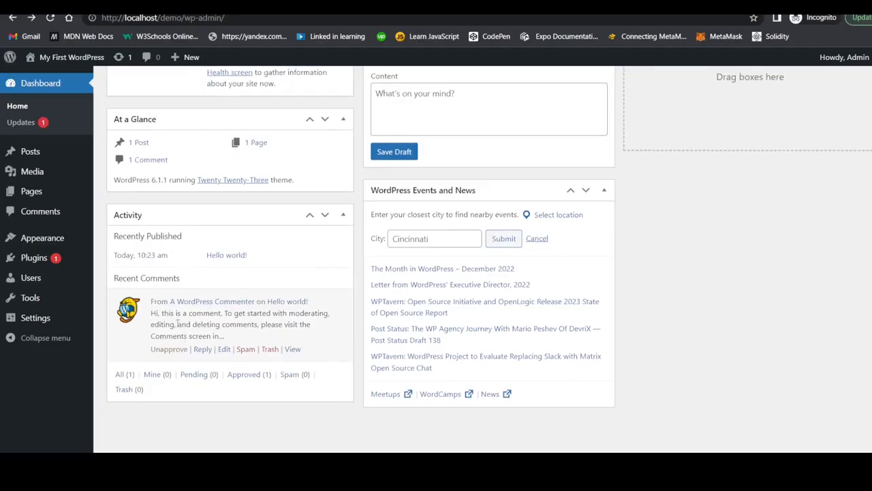
{"action": "scroll", "coordinate": [177, 325], "scroll_direction": "up", "scroll_amount": 6}
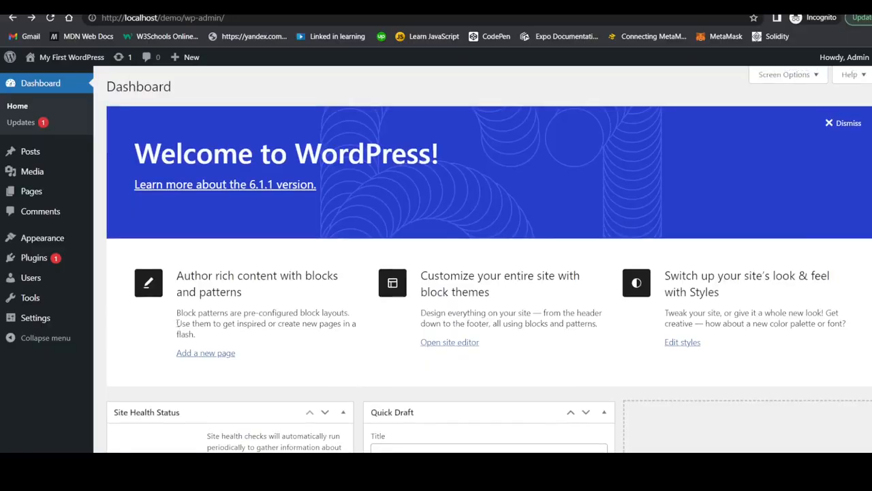
{"action": "mouse_move", "coordinate": [86, 236]}
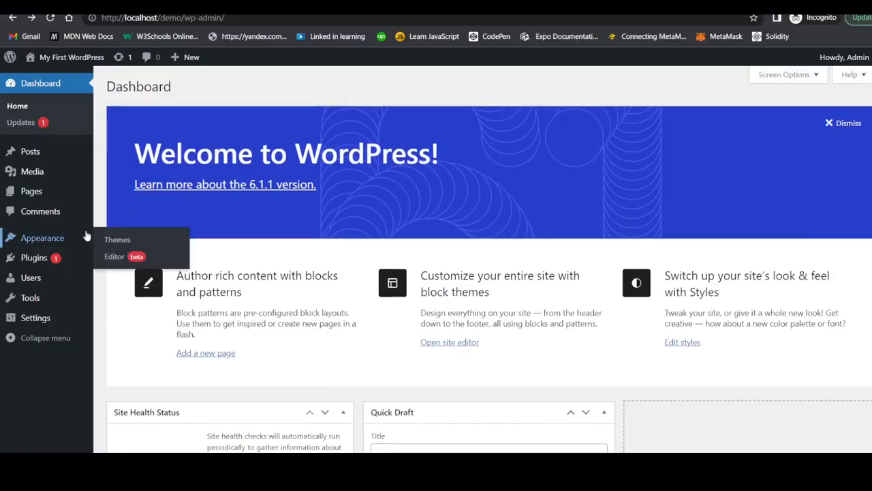
{"action": "scroll", "coordinate": [202, 274], "scroll_direction": "down", "scroll_amount": 3}
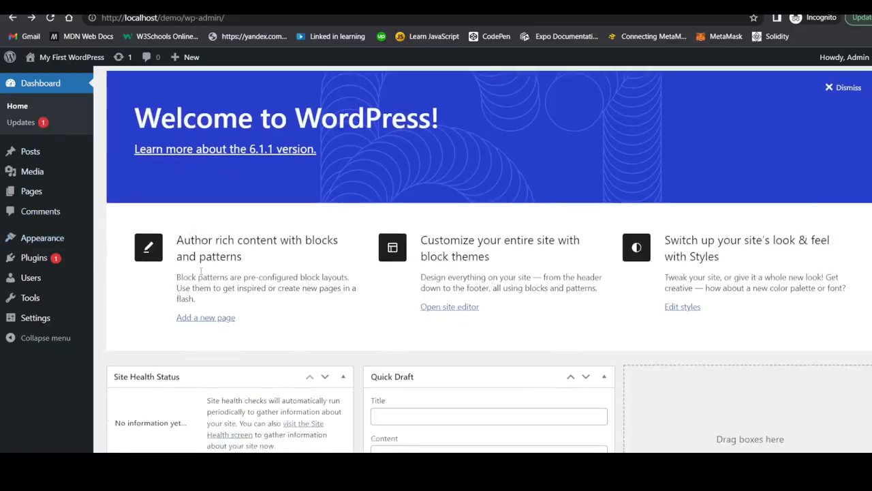
{"action": "scroll", "coordinate": [202, 275], "scroll_direction": "down", "scroll_amount": 4}
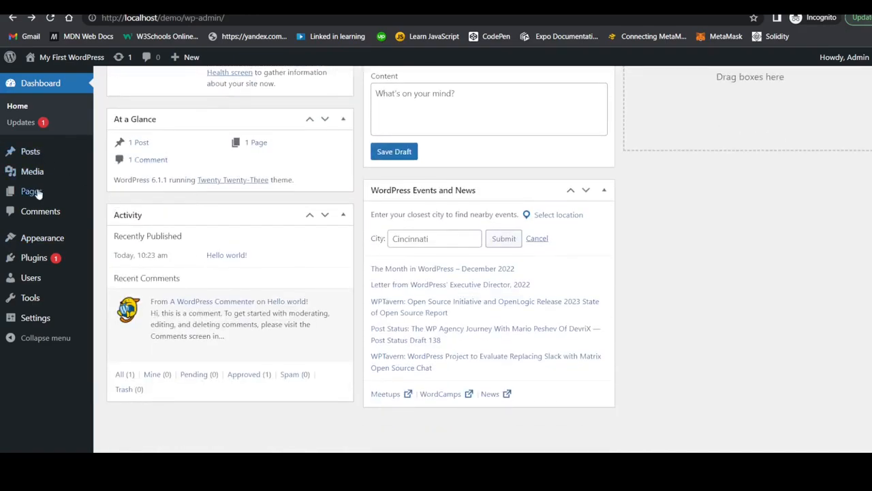
{"action": "mouse_move", "coordinate": [18, 181]}
{"action": "scroll", "coordinate": [19, 184], "scroll_direction": "up", "scroll_amount": 3}
{"action": "scroll", "coordinate": [19, 184], "scroll_direction": "up", "scroll_amount": 3}
{"action": "scroll", "coordinate": [109, 236], "scroll_direction": "down", "scroll_amount": 2}
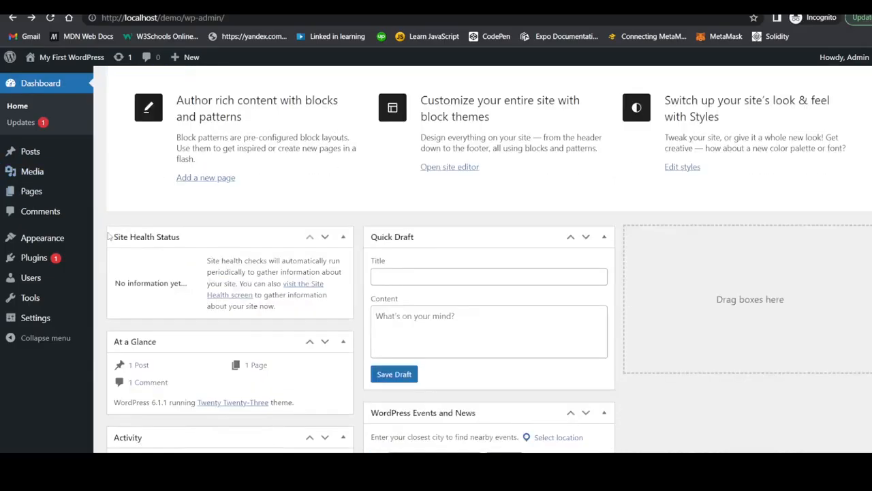
{"action": "scroll", "coordinate": [10, 261], "scroll_direction": "down", "scroll_amount": 3}
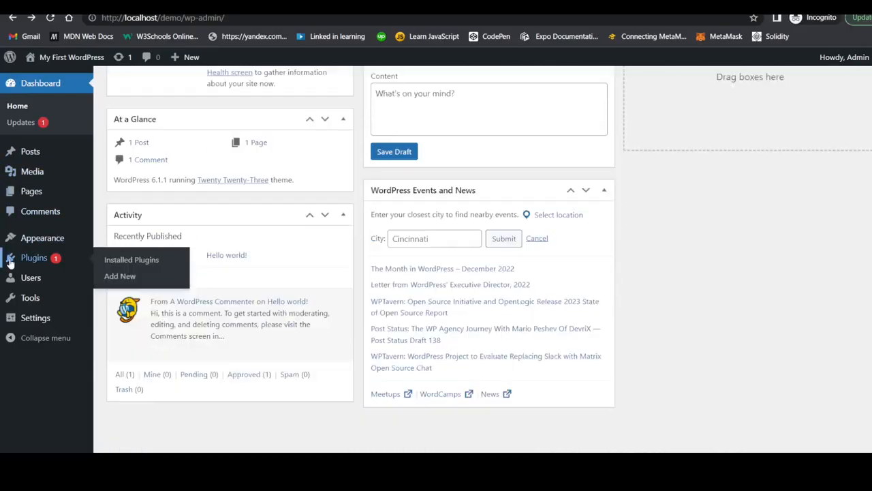
{"action": "scroll", "coordinate": [110, 251], "scroll_direction": "up", "scroll_amount": 2}
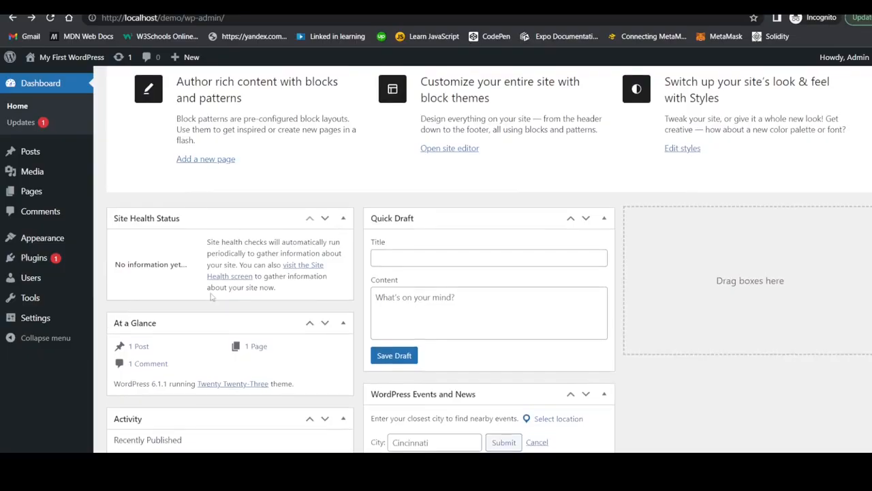